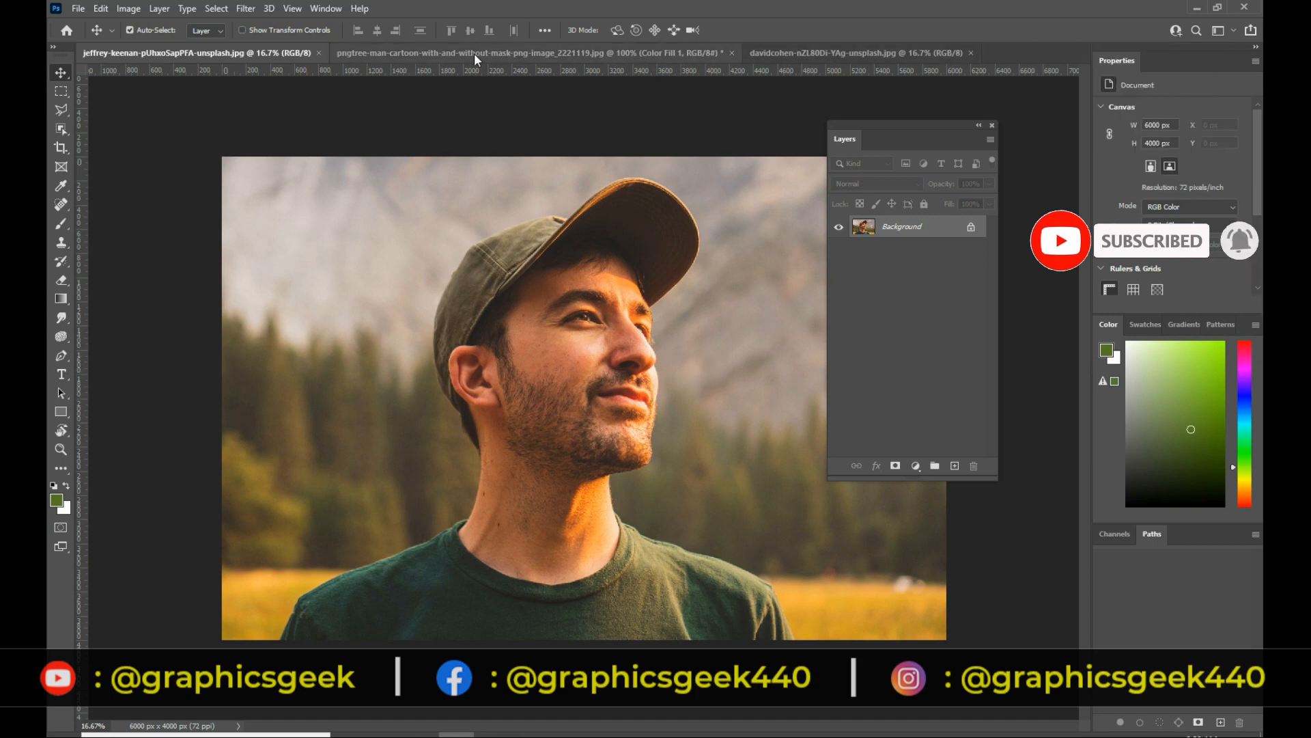
# In the cartoon man document, invert the layer mask twice to compare both figures, and return to the portrait photo.
pyautogui.click(532, 54)
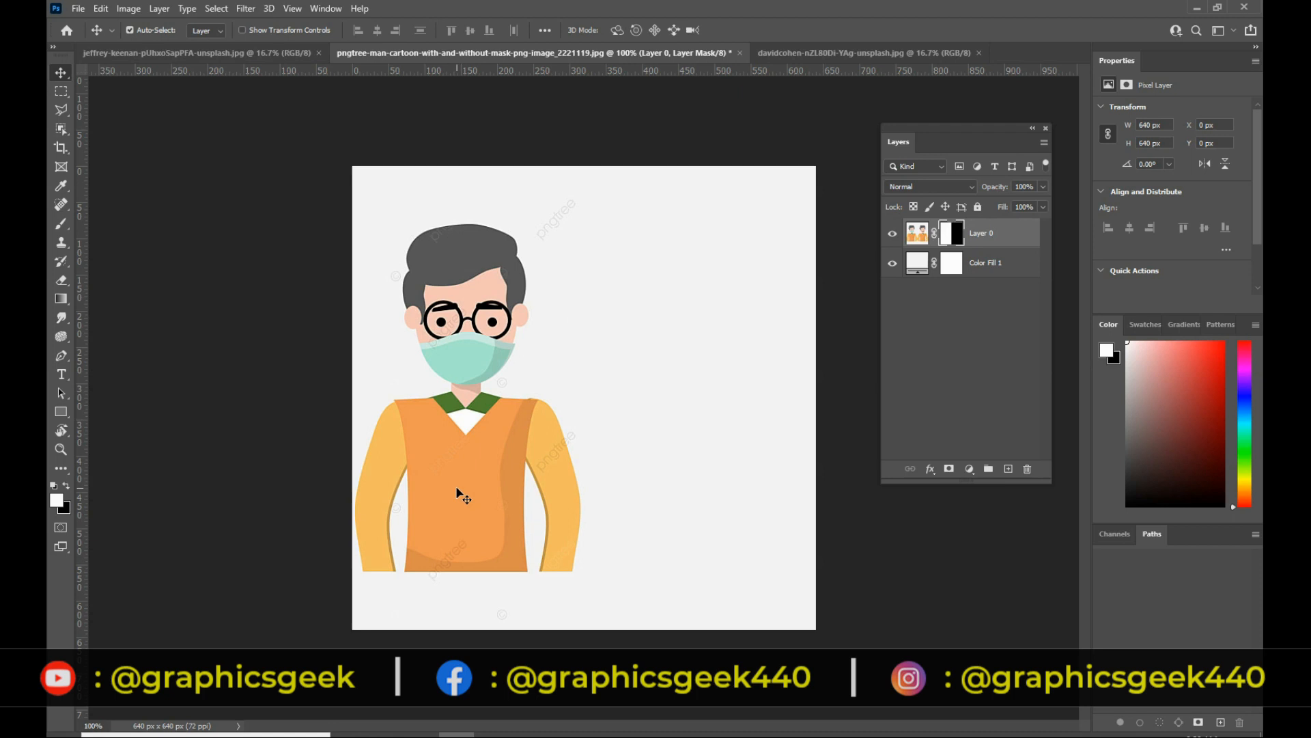
pyautogui.hotkey('ctrl', 'i')
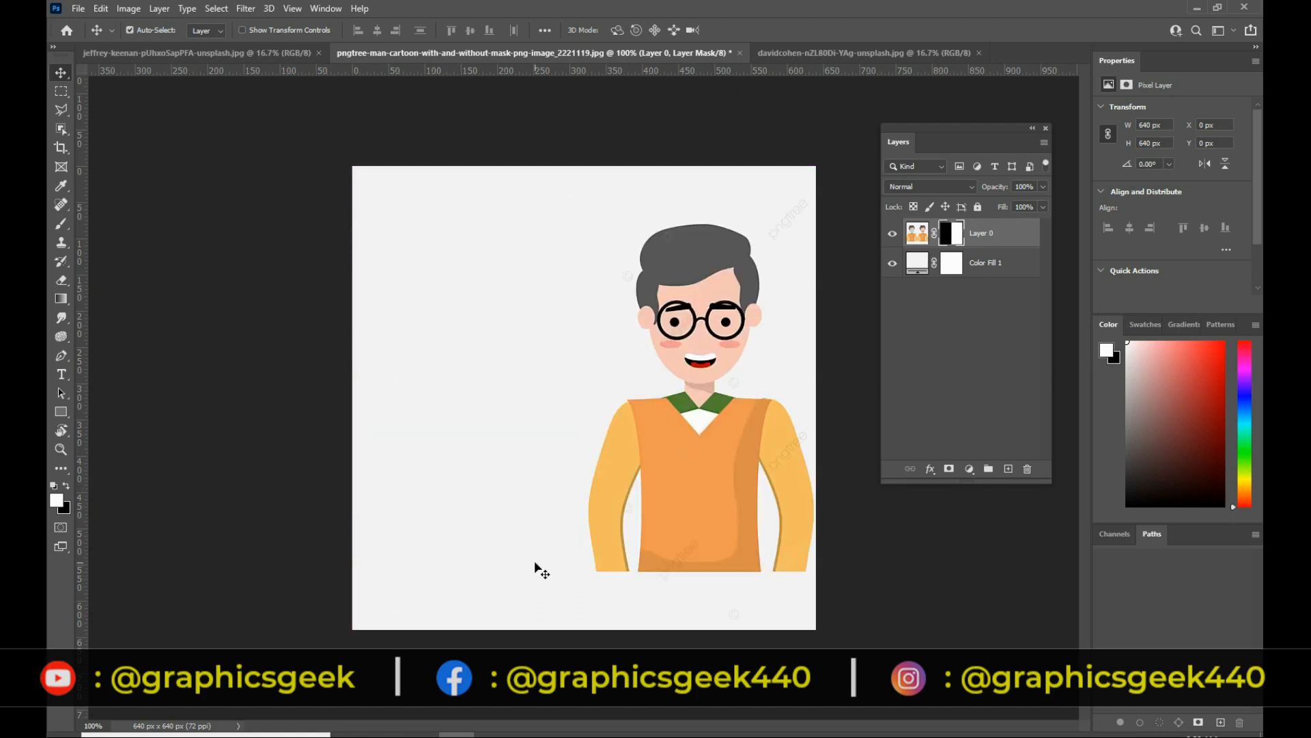
pyautogui.press('ctrl')
pyautogui.hotkey('ctrl', 'i')
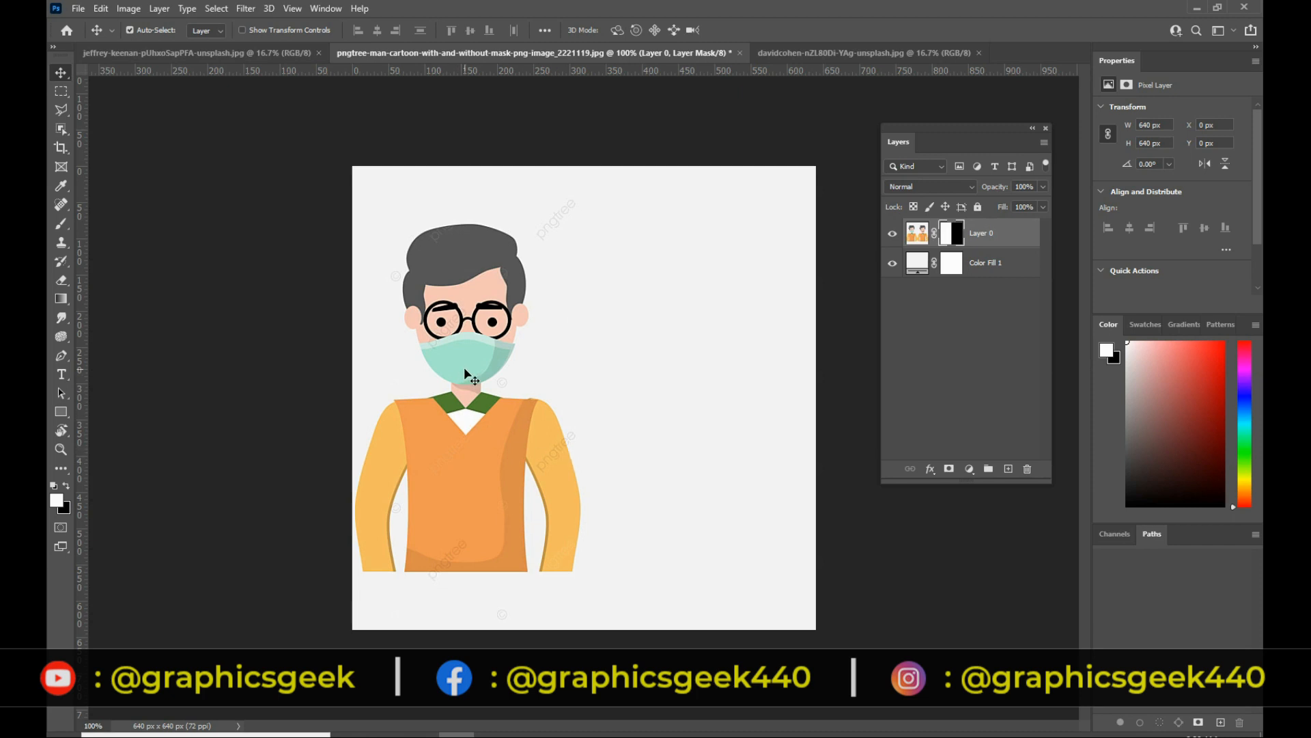
pyautogui.click(204, 52)
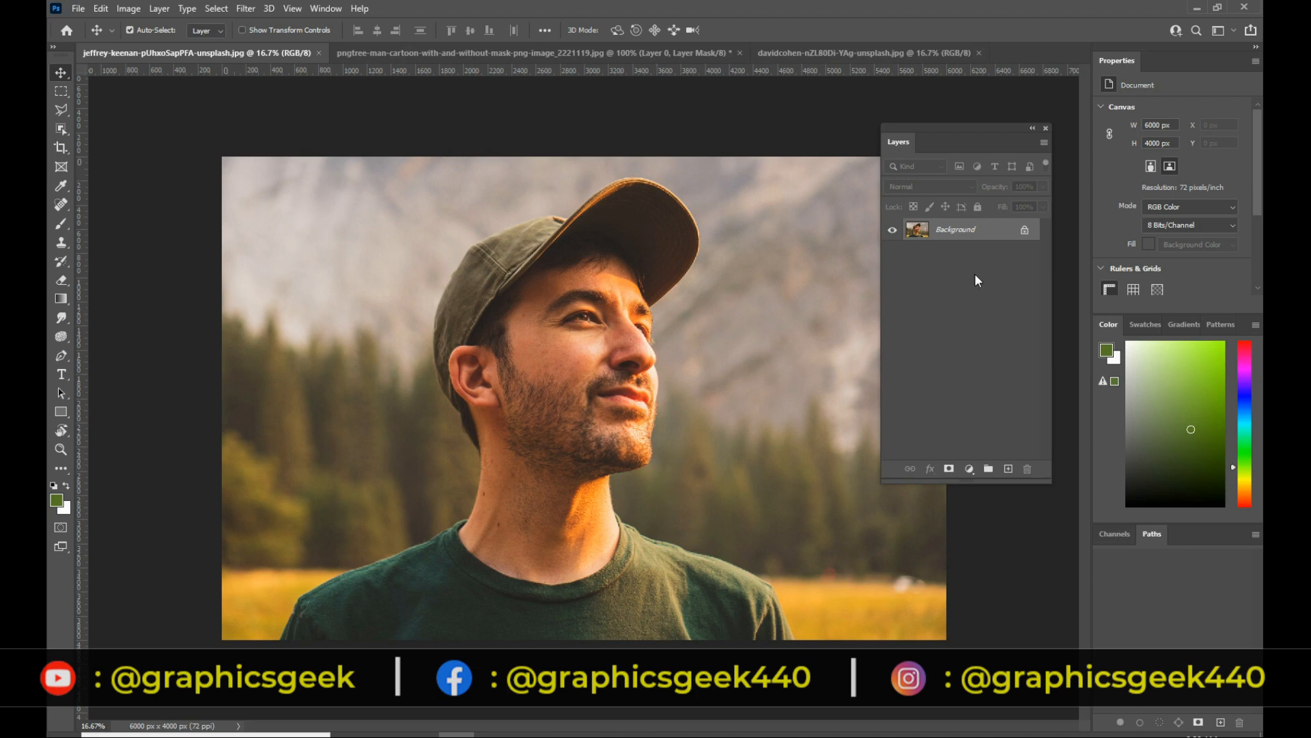
pyautogui.click(1025, 233)
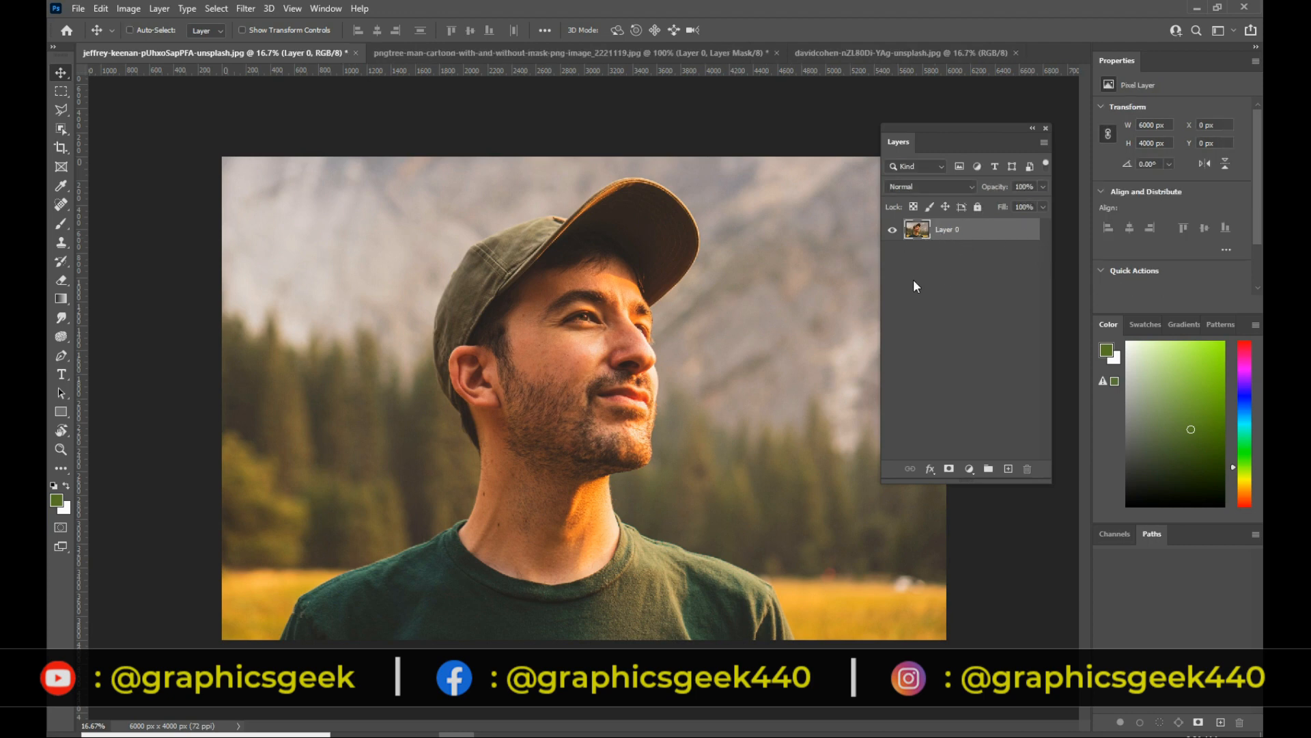
pyautogui.hotkey('ctrl', 'z')
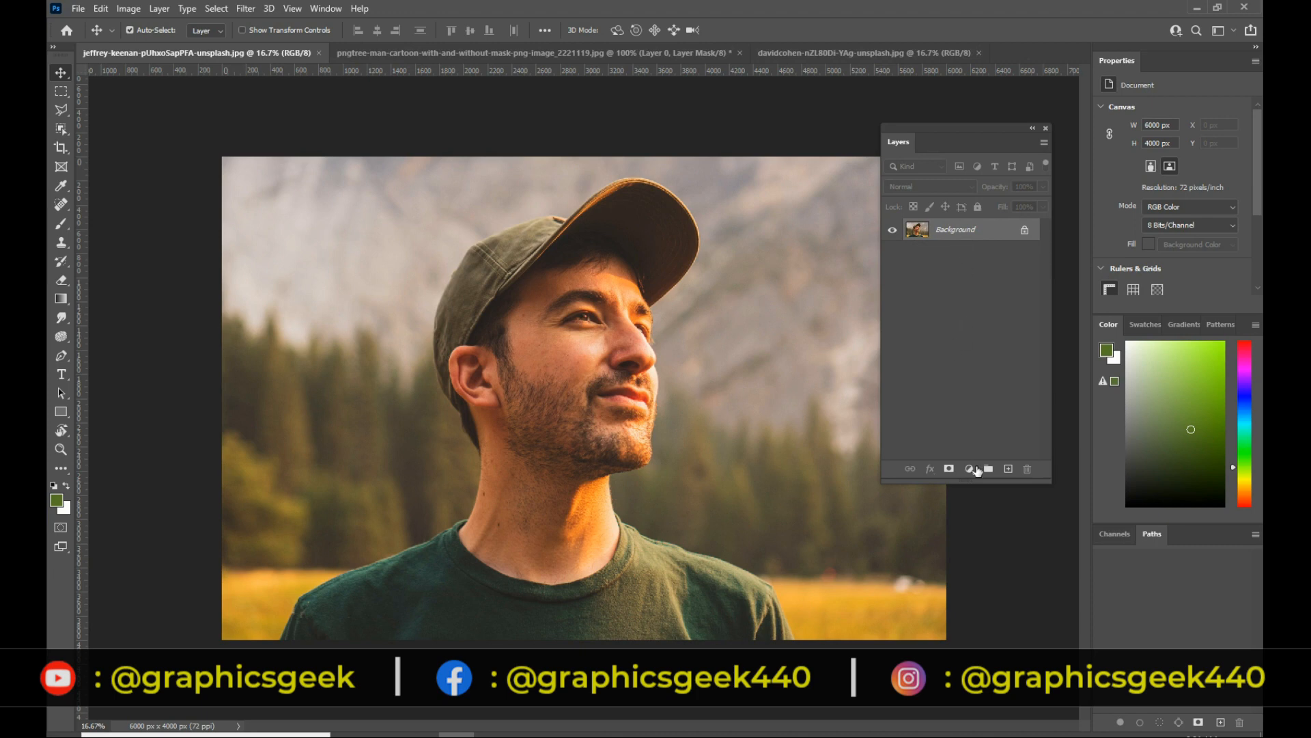
pyautogui.click(945, 468)
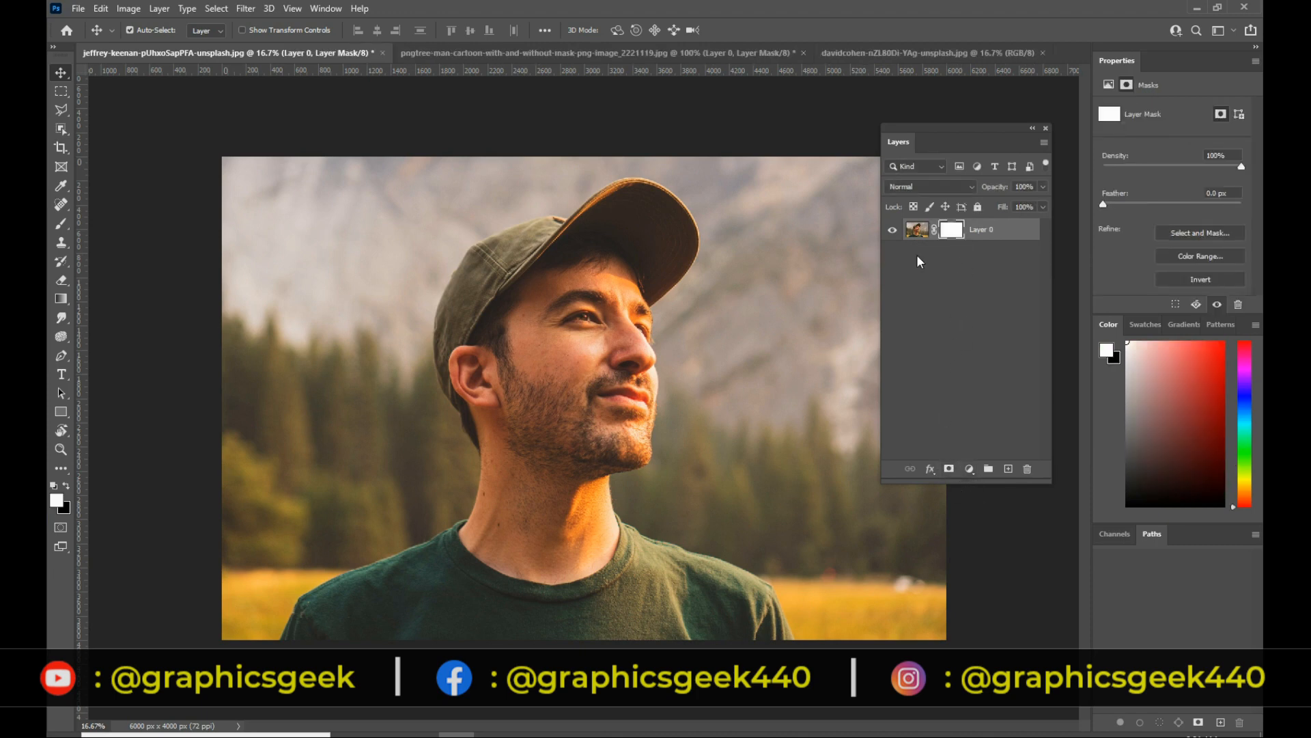
pyautogui.hotkey('ctrl', 'z')
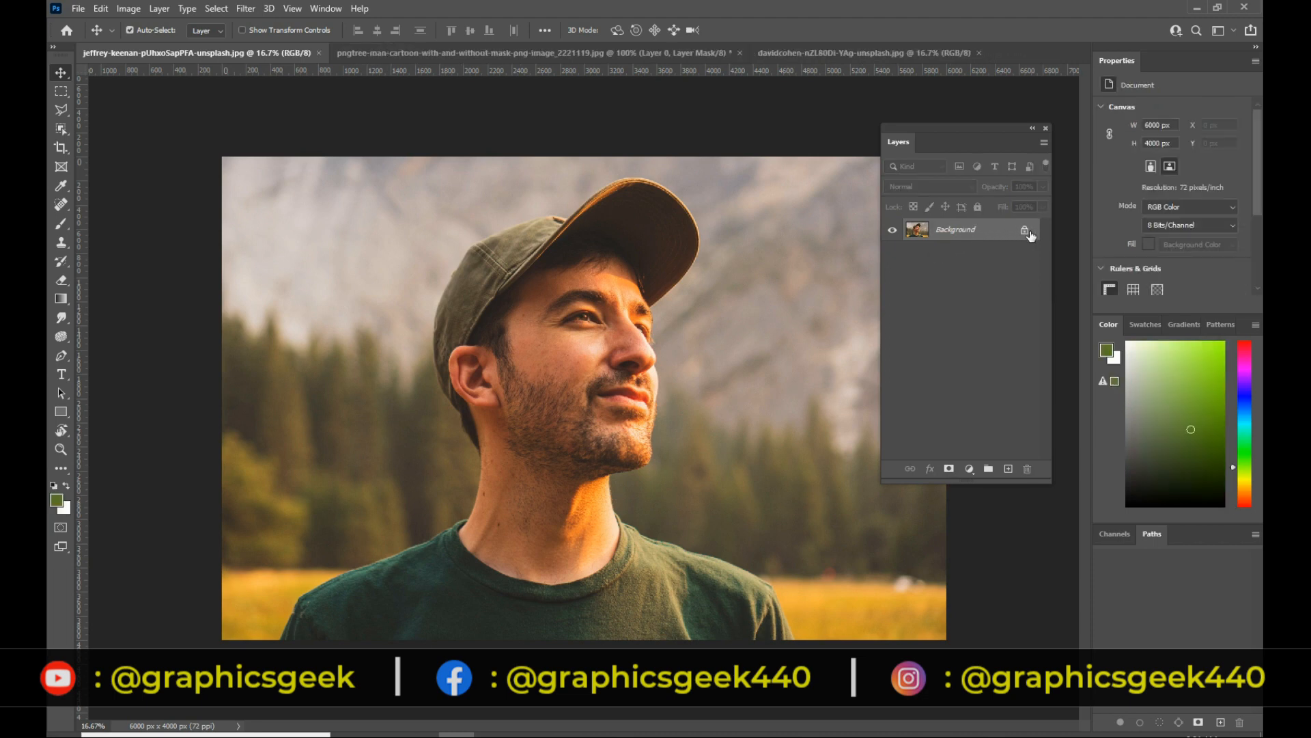
# Unlock the portrait's Background layer and add a layer mask, inverting the mask to black and back to white.
pyautogui.click(1025, 231)
pyautogui.click(949, 472)
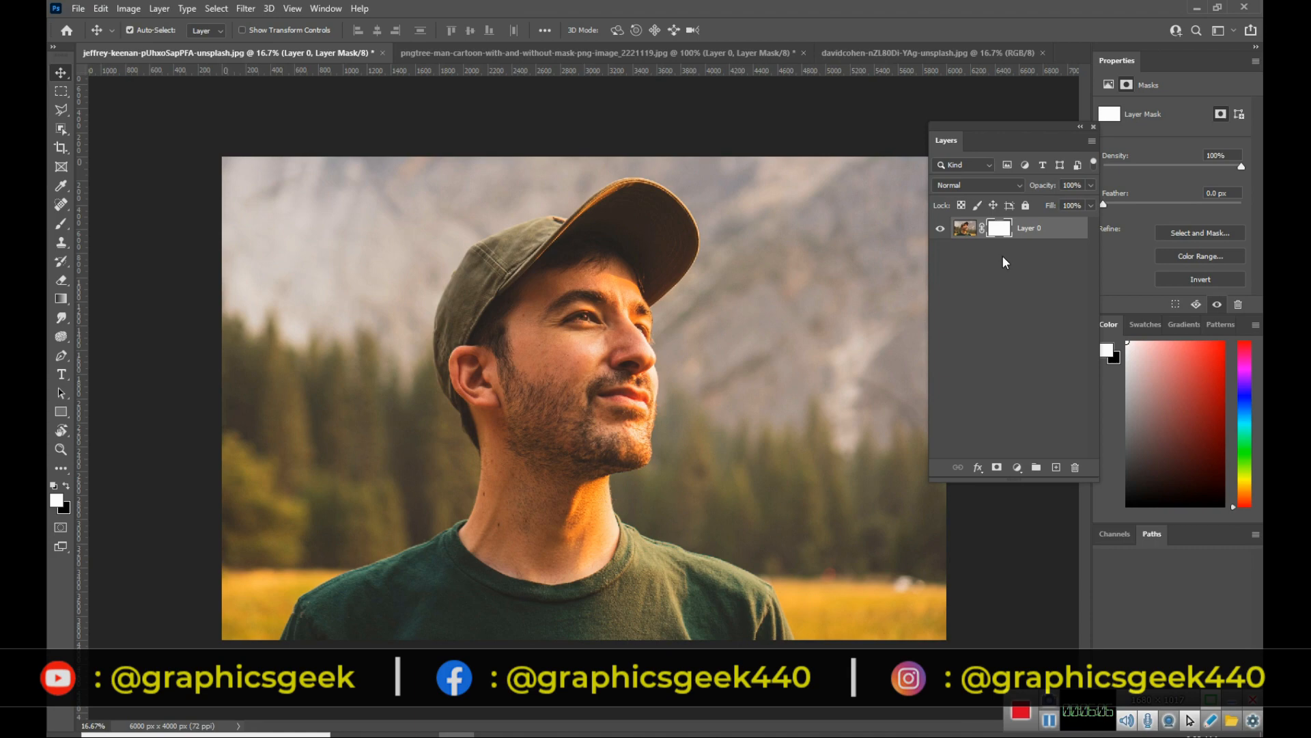
pyautogui.hotkey('ctrl', 'i')
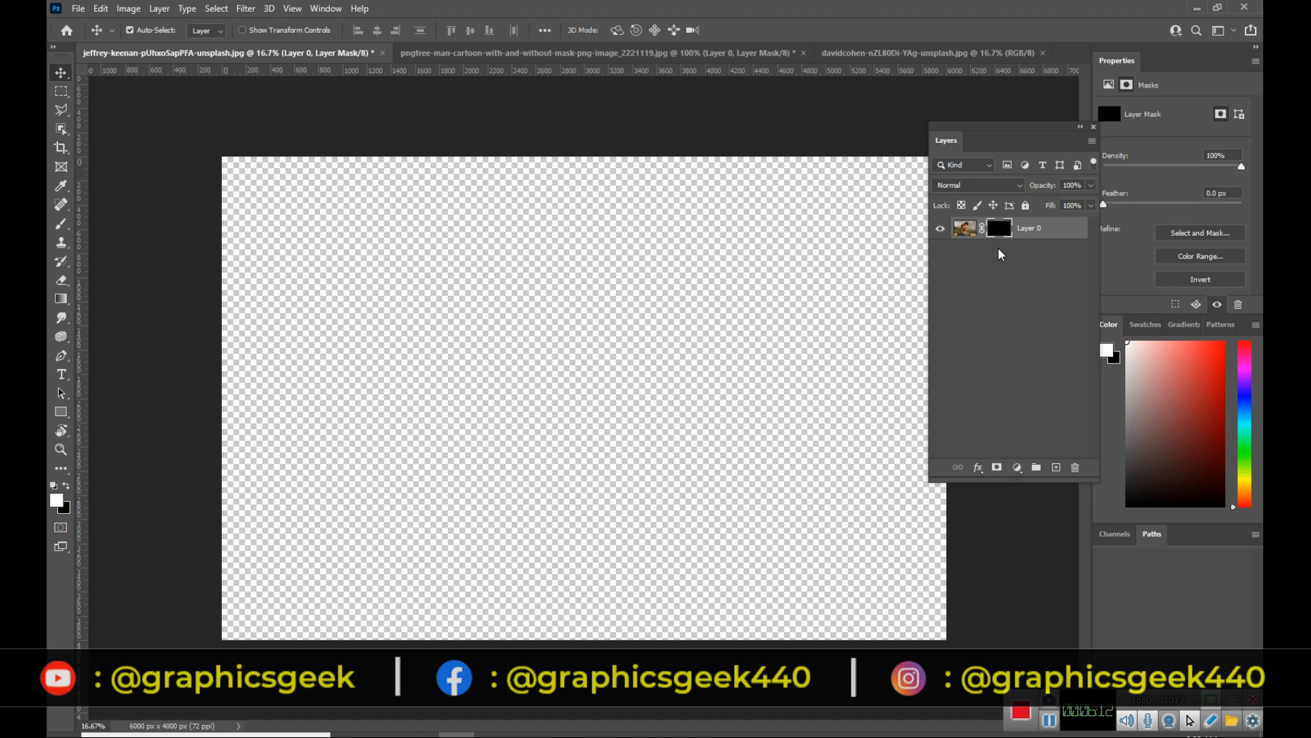
pyautogui.hotkey('ctrl', 'i')
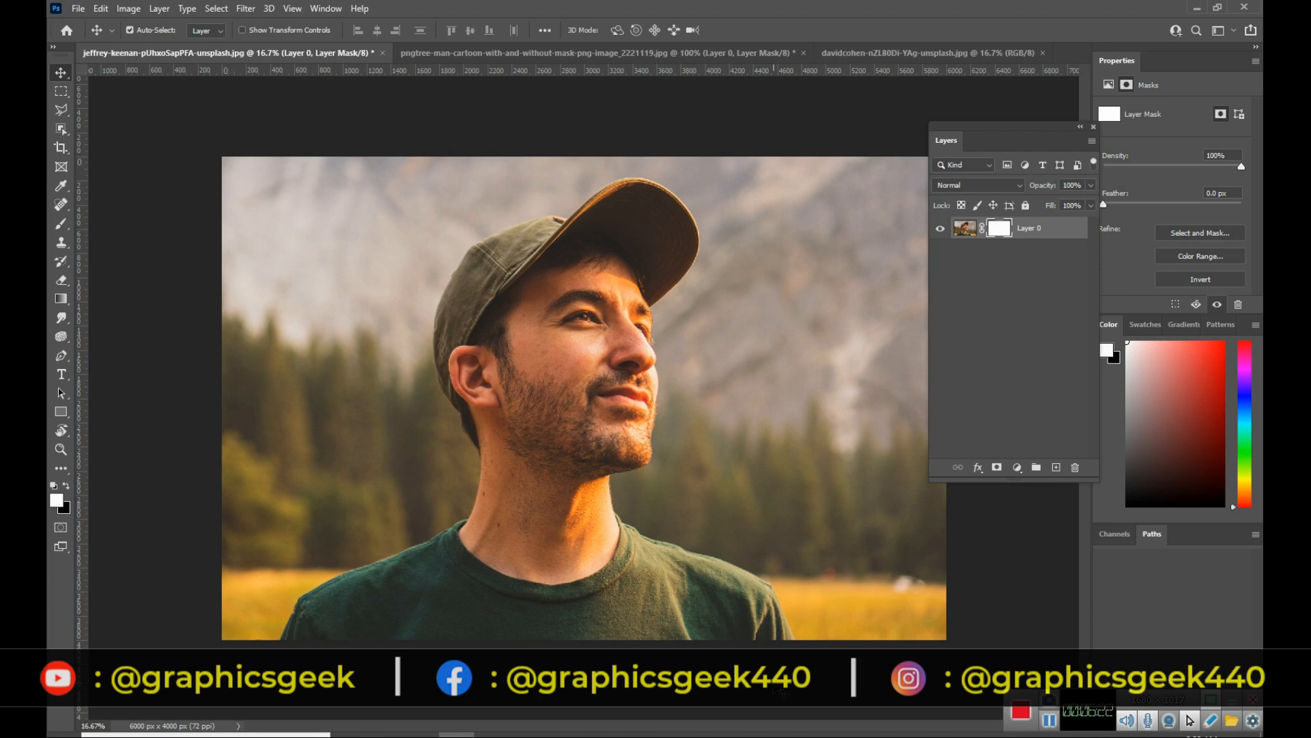
# Paint black on the layer mask with the Brush tool to hide a strip along the photo's left edge.
pyautogui.click(61, 223)
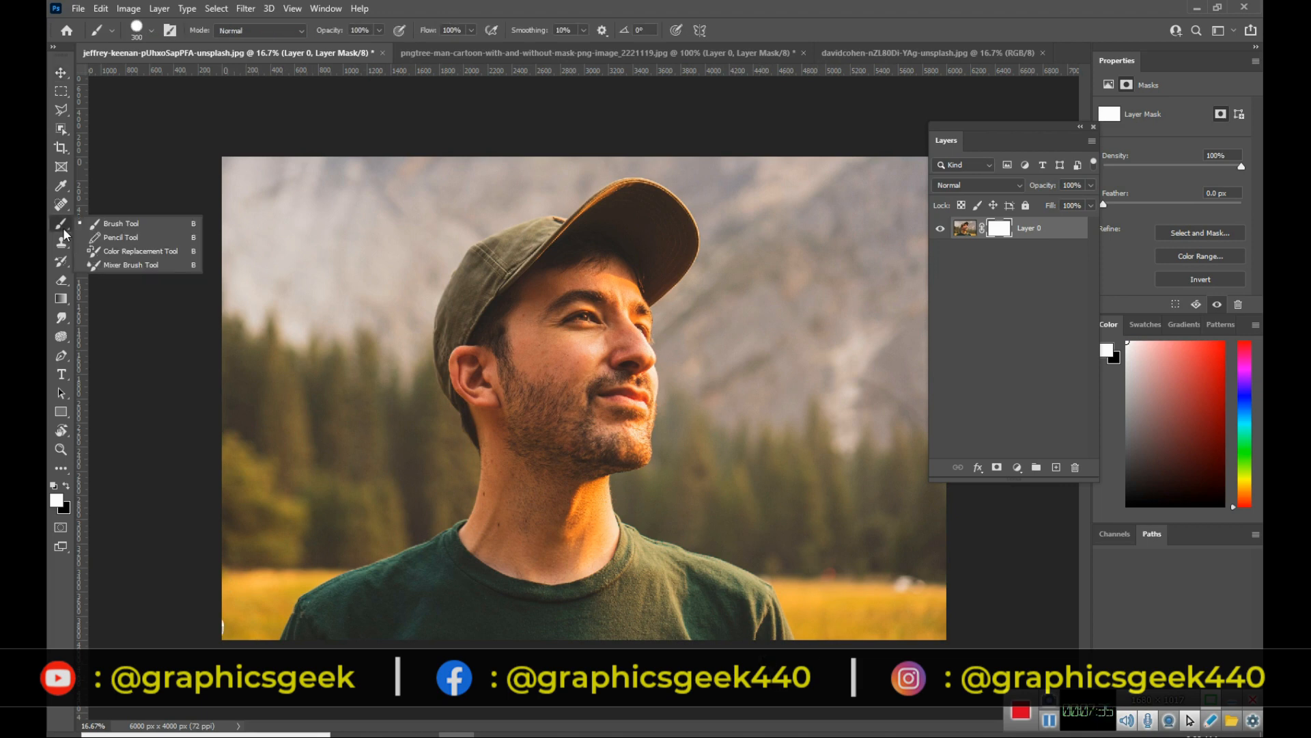
pyautogui.click(139, 227)
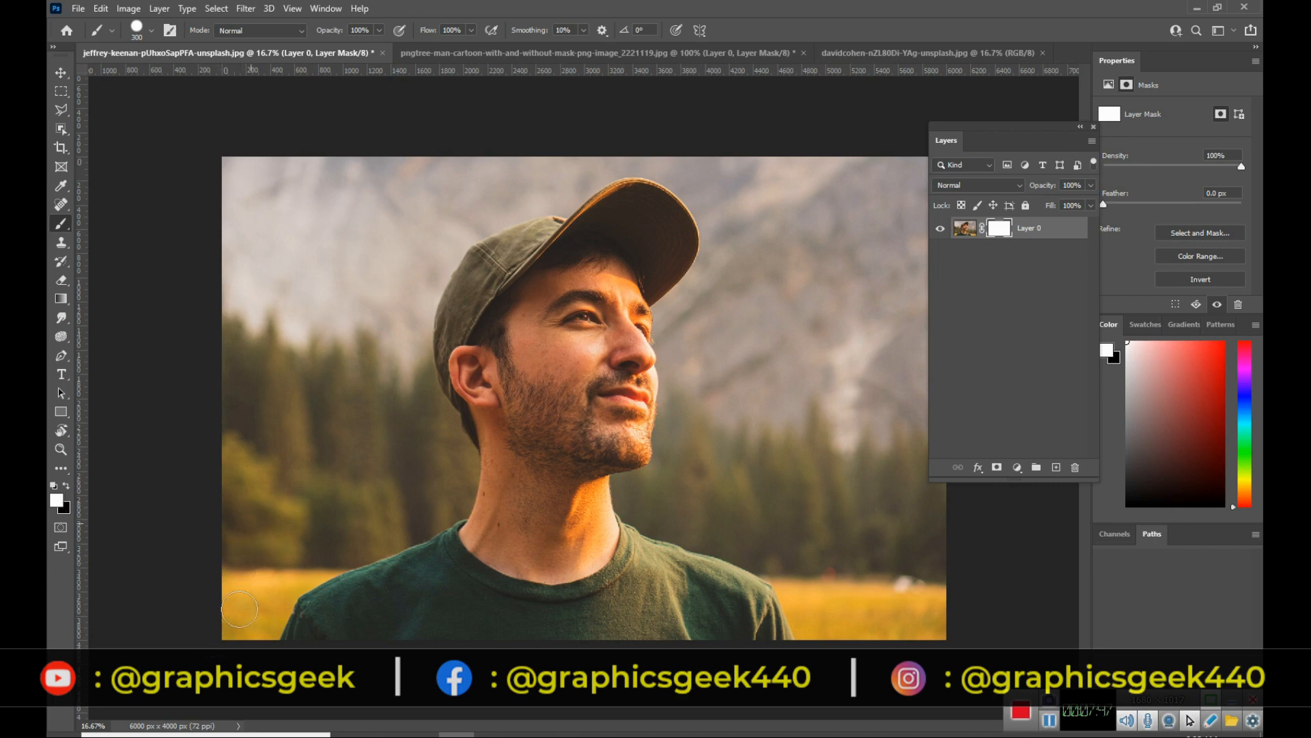
pyautogui.click(67, 486)
pyautogui.moveTo(228, 652)
pyautogui.mouseDown()
pyautogui.moveTo(264, 505)
pyautogui.moveTo(228, 498)
pyautogui.moveTo(224, 645)
pyautogui.moveTo(220, 294)
pyautogui.moveTo(214, 444)
pyautogui.moveTo(233, 167)
pyautogui.moveTo(245, 458)
pyautogui.moveTo(243, 111)
pyautogui.moveTo(254, 469)
pyautogui.moveTo(237, 257)
pyautogui.mouseUp()
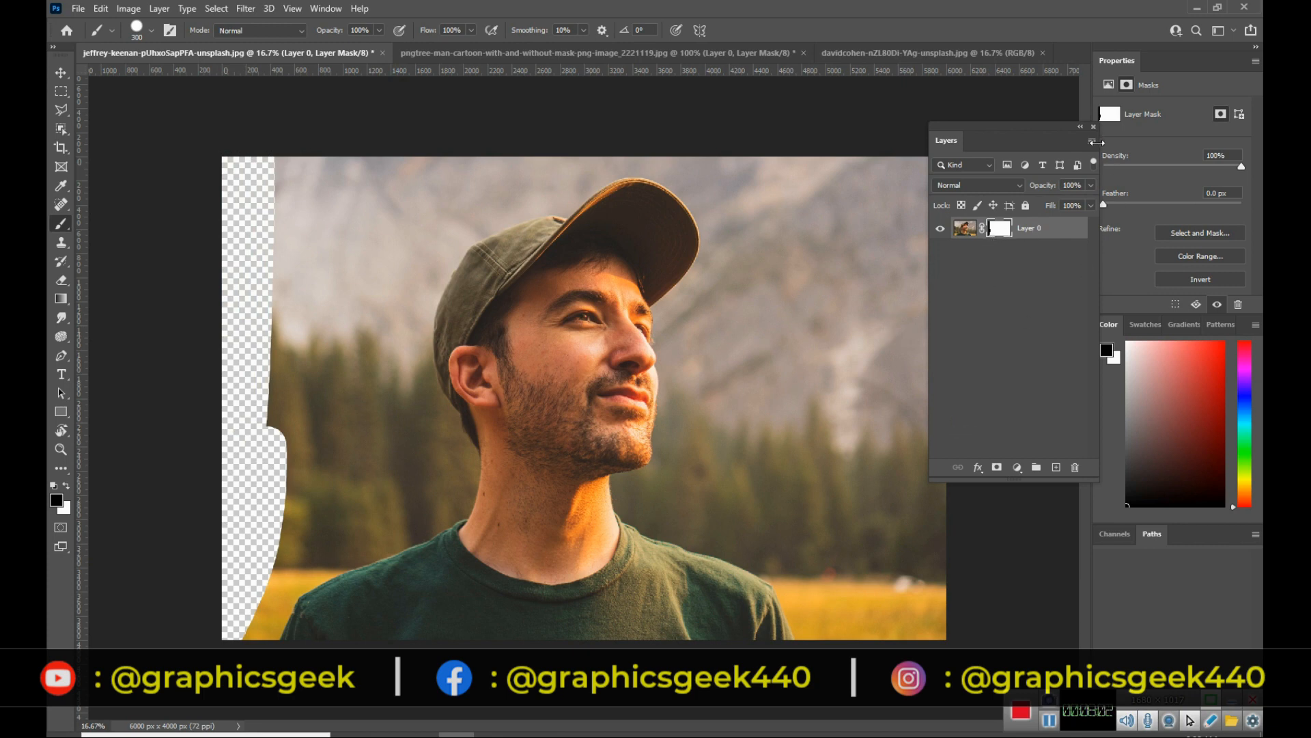
# Set the layer thumbnails to the largest size in the Layers Panel Options.
pyautogui.click(1091, 141)
pyautogui.click(1195, 609)
pyautogui.click(548, 277)
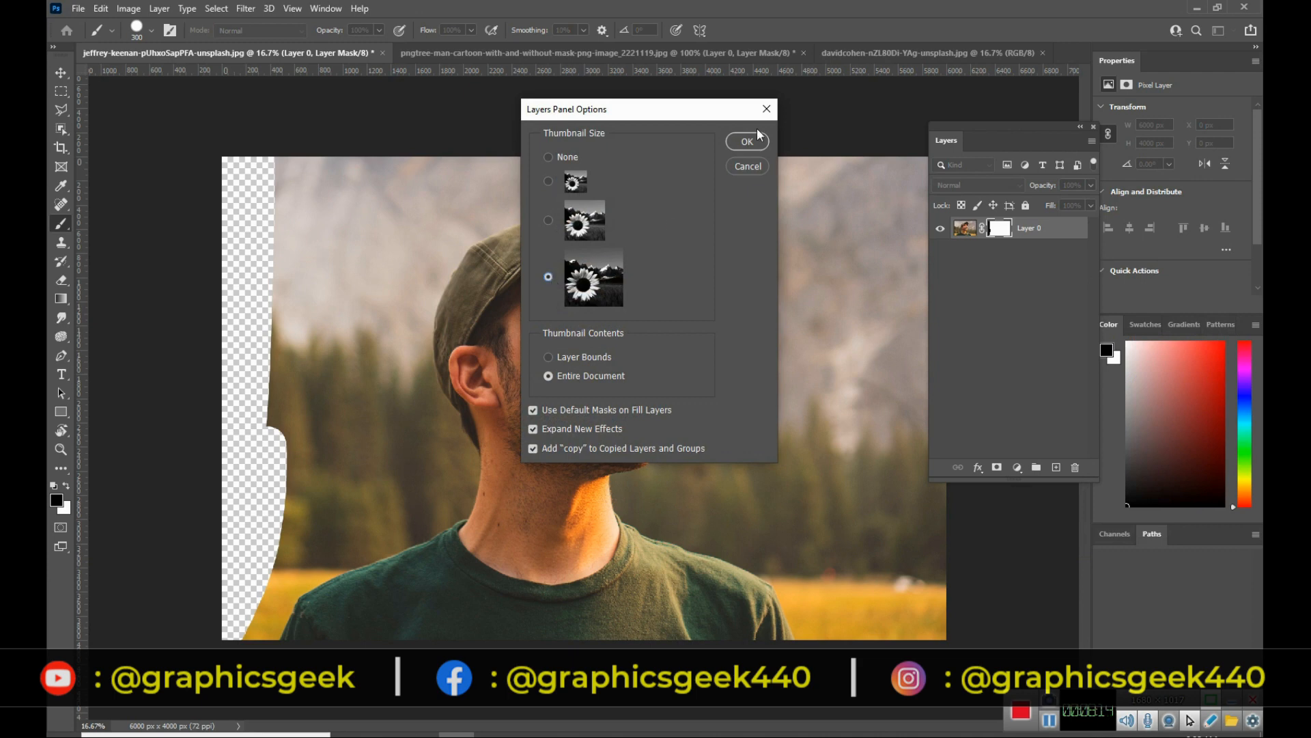
pyautogui.click(746, 142)
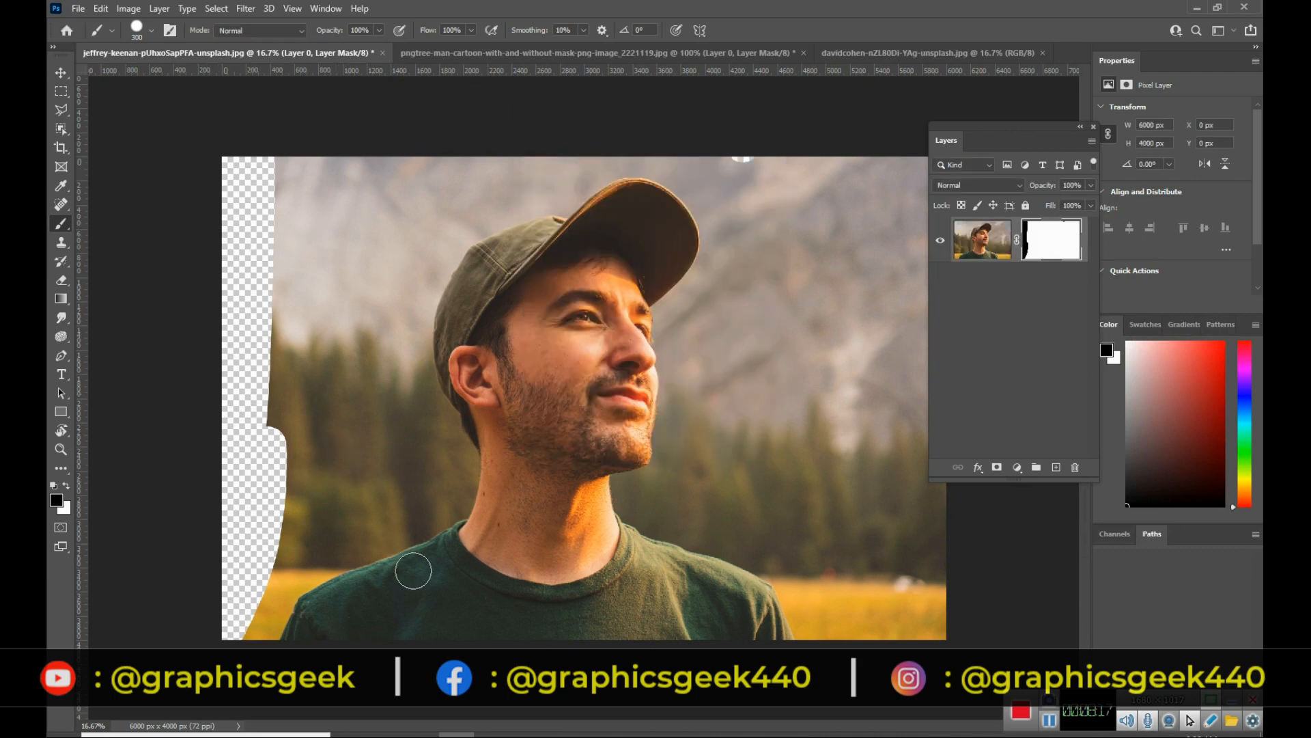
# Brush more black on the mask to hide the mountain and forest along the photo's left side.
pyautogui.moveTo(281, 129)
pyautogui.mouseDown()
pyautogui.moveTo(269, 498)
pyautogui.moveTo(267, 301)
pyautogui.moveTo(297, 137)
pyautogui.moveTo(276, 473)
pyautogui.moveTo(348, 95)
pyautogui.mouseUp()
pyautogui.moveTo(347, 165)
pyautogui.mouseDown()
pyautogui.moveTo(349, 301)
pyautogui.moveTo(328, 464)
pyautogui.moveTo(290, 530)
pyautogui.mouseUp()
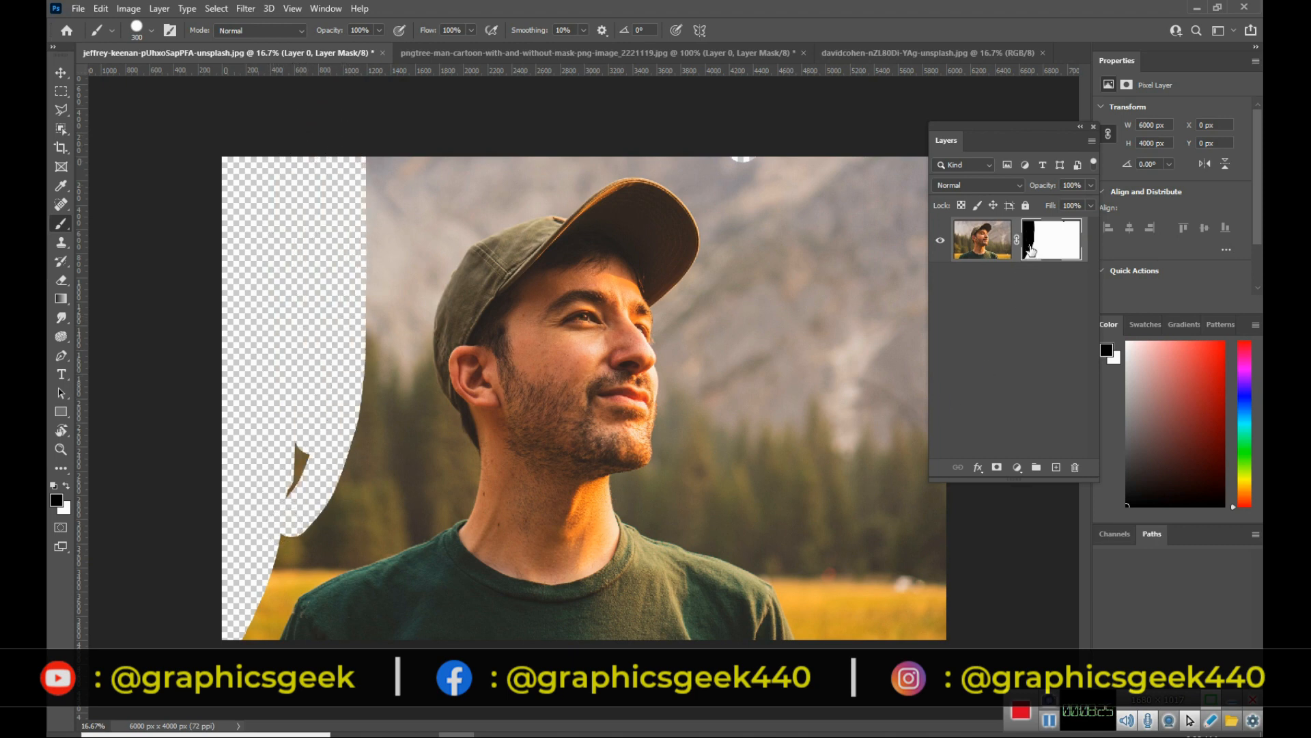
pyautogui.moveTo(302, 454)
pyautogui.mouseDown()
pyautogui.moveTo(221, 643)
pyautogui.moveTo(338, 488)
pyautogui.moveTo(410, 458)
pyautogui.moveTo(390, 179)
pyautogui.moveTo(922, 199)
pyautogui.moveTo(874, 601)
pyautogui.moveTo(732, 214)
pyautogui.moveTo(452, 200)
pyautogui.moveTo(318, 546)
pyautogui.mouseUp()
# Try a stroke with a resized brush on the mask beside the man, and undo it.
pyautogui.press(']')
pyautogui.press(']')
pyautogui.click(151, 30)
pyautogui.moveTo(249, 93); pyautogui.dragTo(113, 93)
pyautogui.press('[')
pyautogui.press('[')
pyautogui.press('[')
pyautogui.moveTo(239, 635)
pyautogui.mouseDown()
pyautogui.moveTo(269, 643)
pyautogui.moveTo(309, 573)
pyautogui.moveTo(465, 507)
pyautogui.moveTo(432, 334)
pyautogui.mouseUp()
pyautogui.hotkey('ctrl', 'z')
# Choose another brush preset and paint black on the mask around the man to hide the rest of the background.
pyautogui.click(151, 30)
pyautogui.click(136, 250)
pyautogui.moveTo(562, 193)
pyautogui.mouseDown()
pyautogui.moveTo(414, 328)
pyautogui.moveTo(465, 479)
pyautogui.moveTo(263, 635)
pyautogui.mouseUp()
pyautogui.moveTo(645, 176)
pyautogui.mouseDown()
pyautogui.moveTo(702, 275)
pyautogui.moveTo(667, 333)
pyautogui.moveTo(667, 422)
pyautogui.moveTo(618, 485)
pyautogui.moveTo(809, 640)
pyautogui.moveTo(643, 509)
pyautogui.moveTo(678, 373)
pyautogui.moveTo(668, 416)
pyautogui.mouseUp()
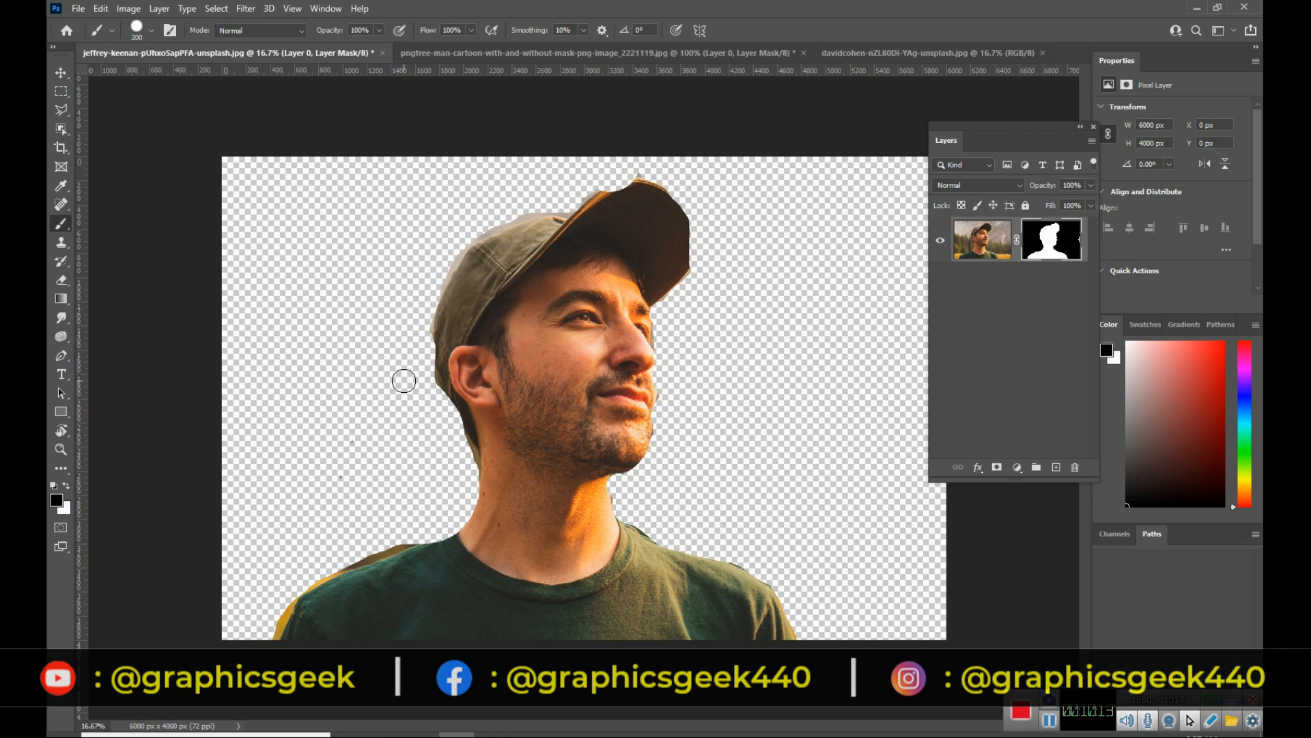
# Paint white on the layer mask along the cap's brim to restore its missing edges.
pyautogui.click(66, 484)
pyautogui.moveTo(607, 201)
pyautogui.mouseDown()
pyautogui.moveTo(646, 192)
pyautogui.moveTo(610, 203)
pyautogui.moveTo(684, 218)
pyautogui.moveTo(680, 270)
pyautogui.moveTo(680, 236)
pyautogui.mouseUp()
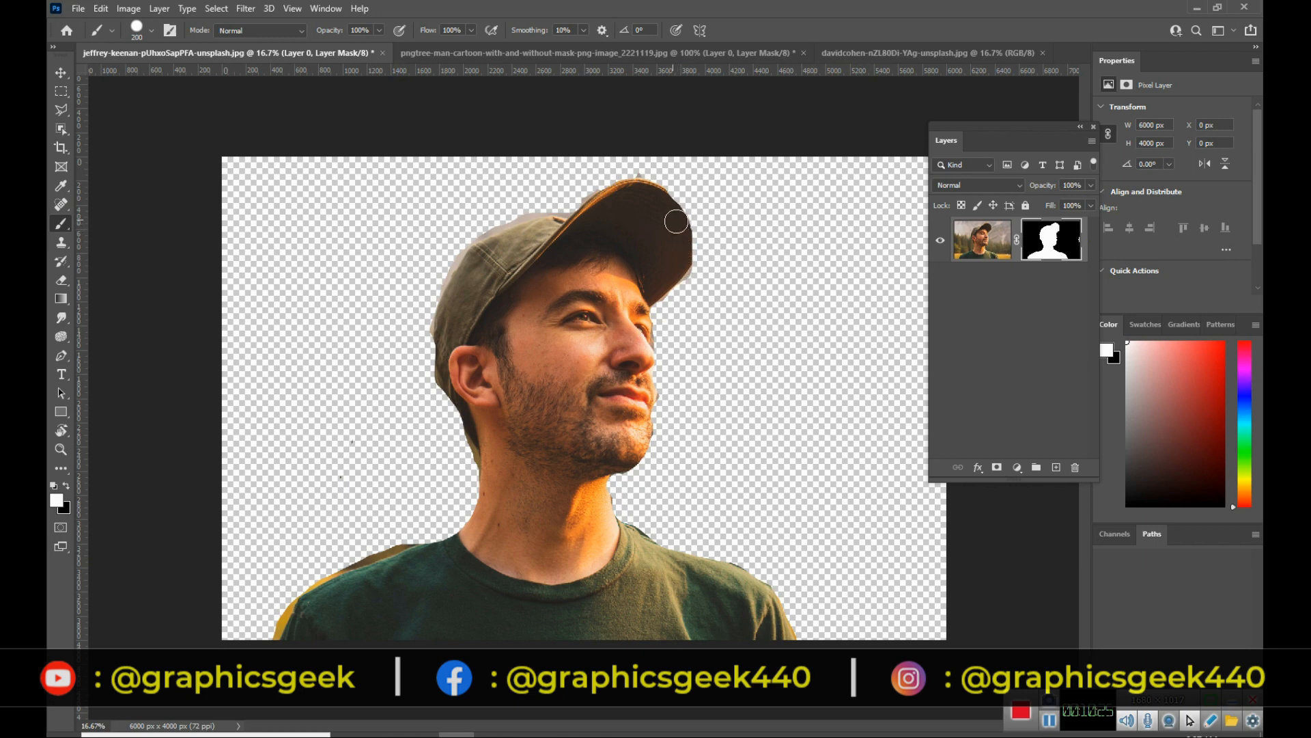
pyautogui.moveTo(683, 270); pyautogui.dragTo(680, 234)
pyautogui.click(383, 52)
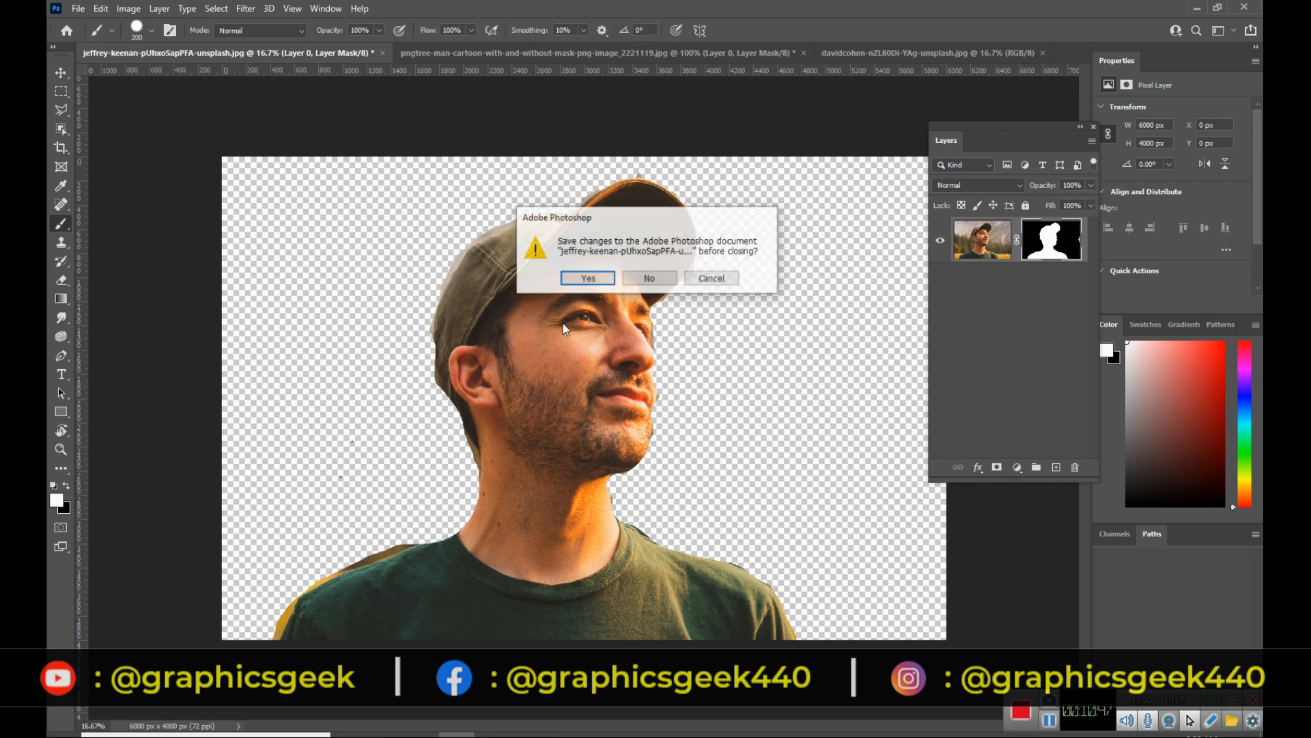
pyautogui.click(725, 278)
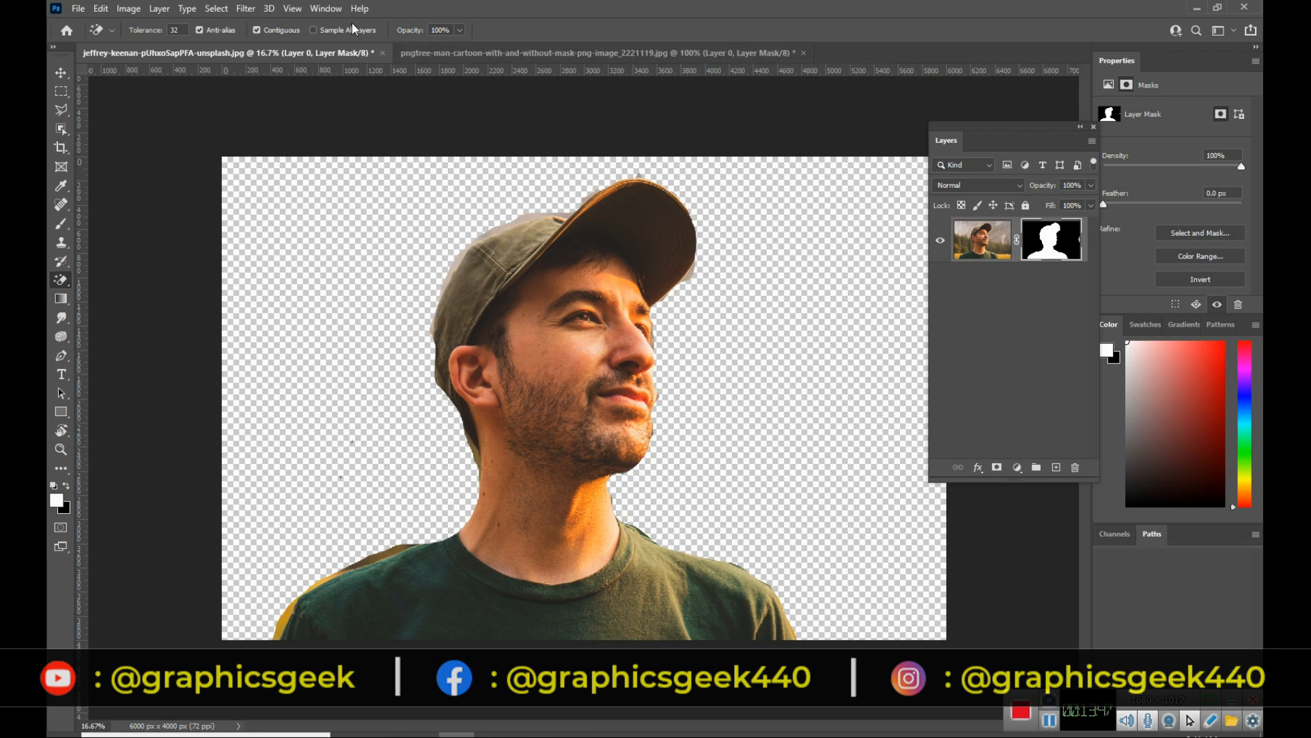
# Paint black on the layer mask with the Brush tool to hide three areas of the cap and its brim.
pyautogui.click(61, 223)
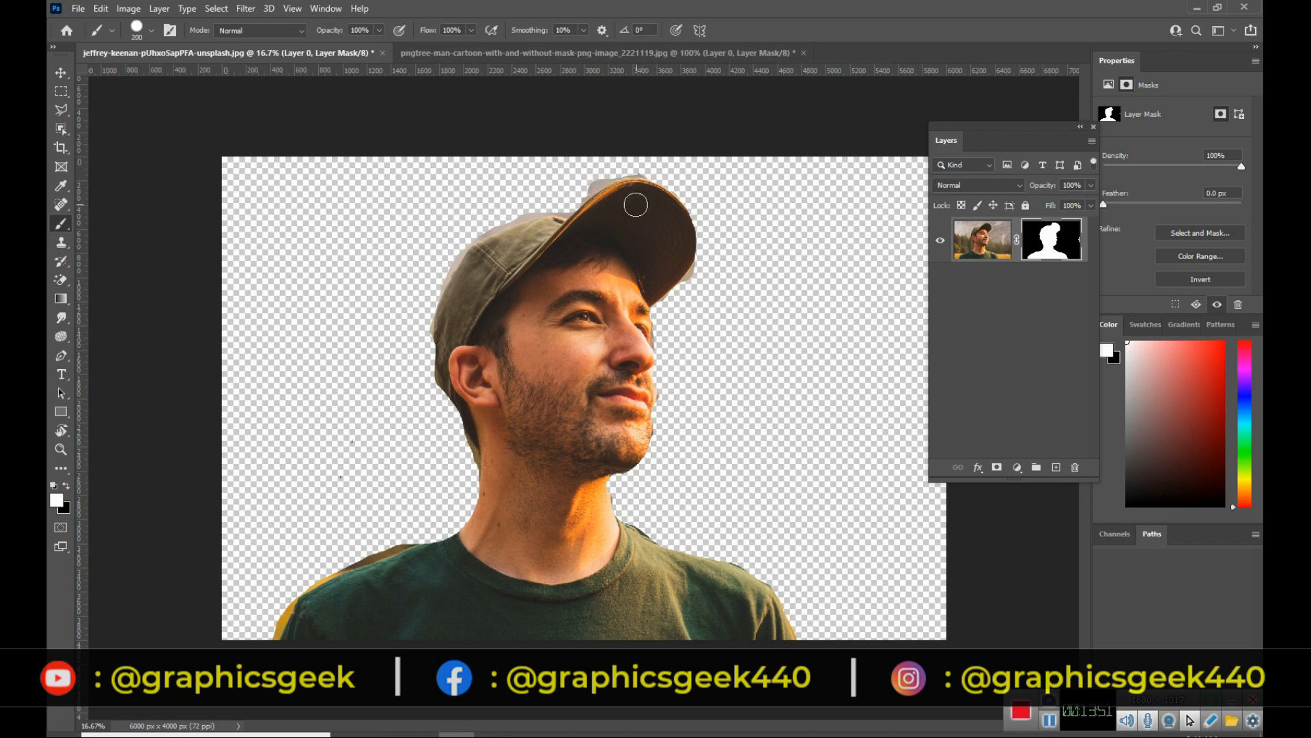
pyautogui.hotkey('ctrl', 'z')
pyautogui.hotkey('ctrl', 'i')
pyautogui.hotkey('ctrl', 'z')
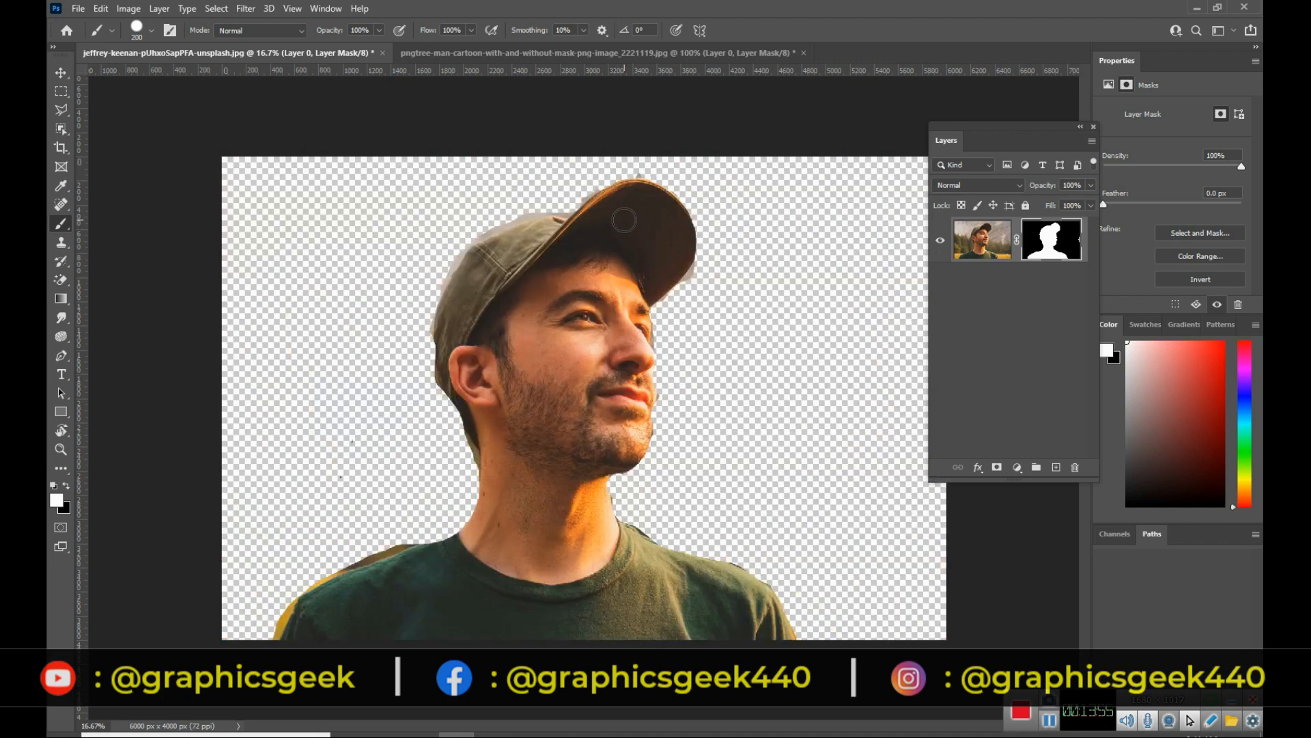
pyautogui.click(67, 486)
pyautogui.moveTo(603, 189); pyautogui.dragTo(659, 191)
pyautogui.moveTo(666, 245); pyautogui.dragTo(689, 293)
pyautogui.moveTo(508, 247); pyautogui.dragTo(481, 275)
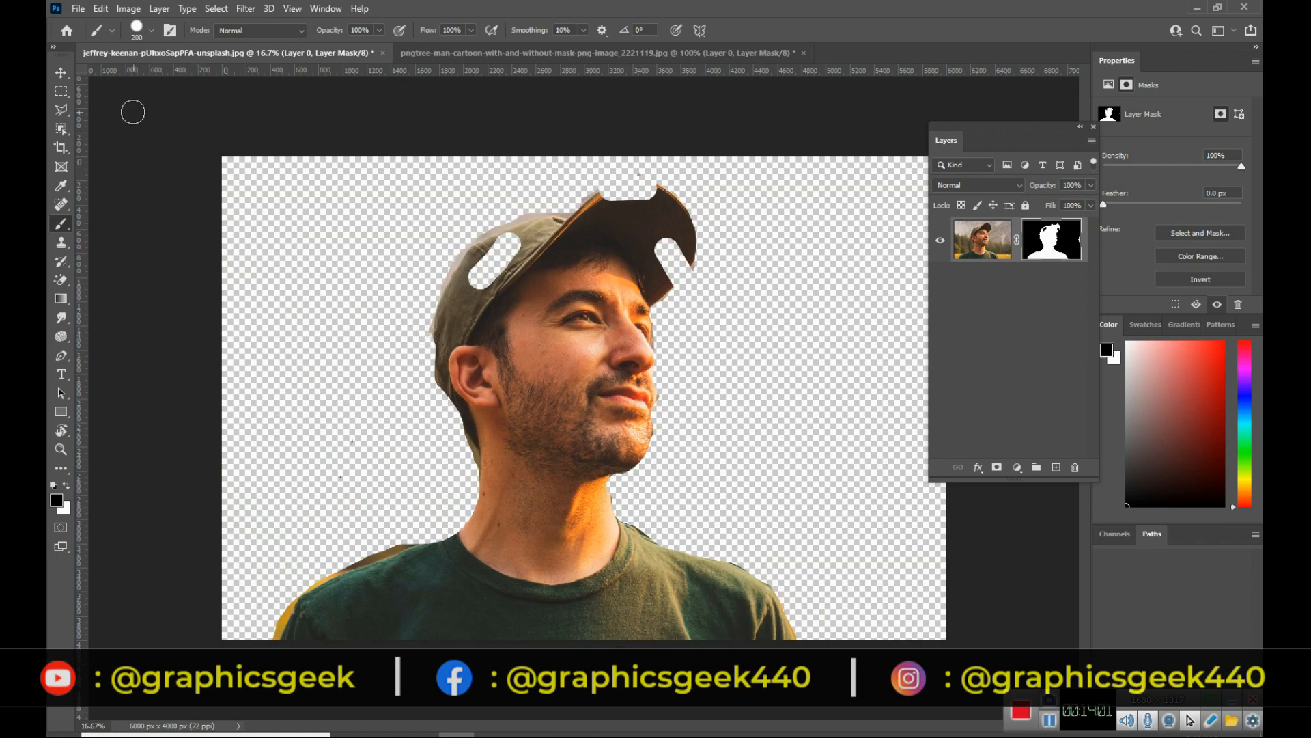
# Save the masked portrait to the Desktop in Photoshop PSD format with its layers.
pyautogui.click(78, 9)
pyautogui.click(130, 182)
pyautogui.click(106, 141)
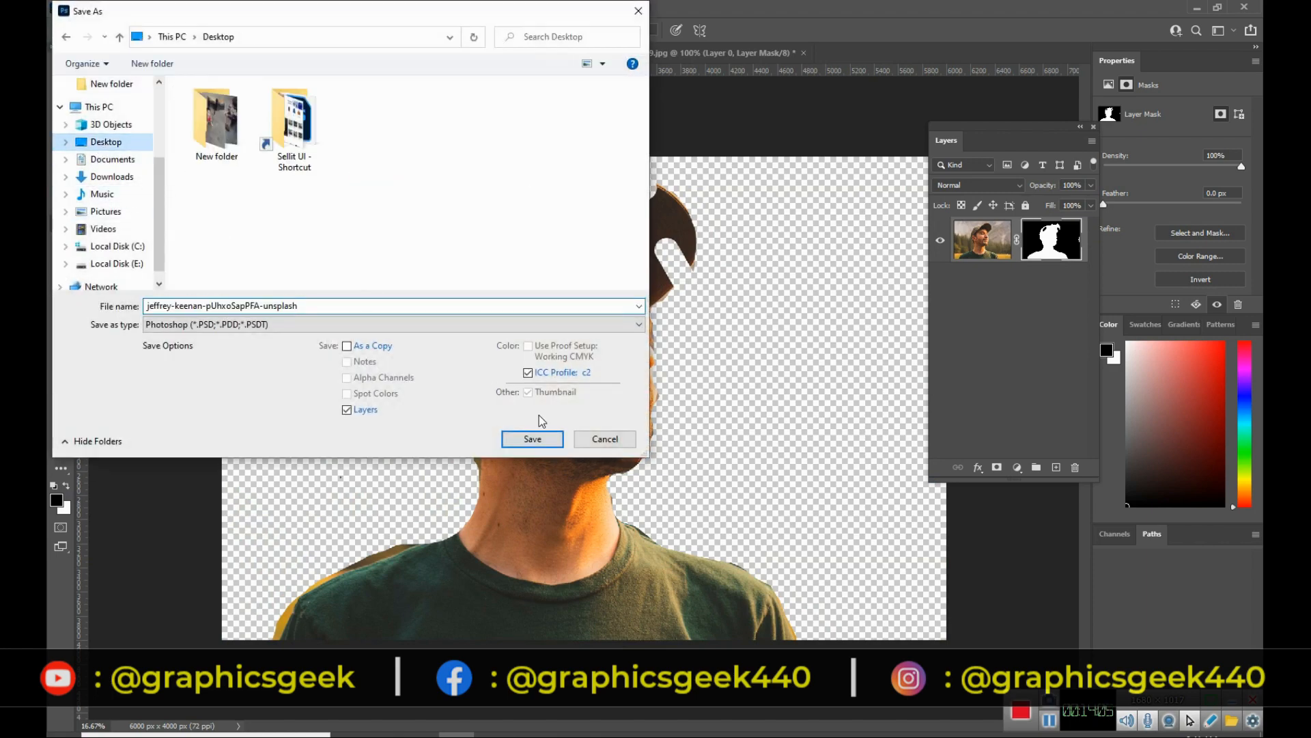
pyautogui.click(540, 441)
pyautogui.click(815, 209)
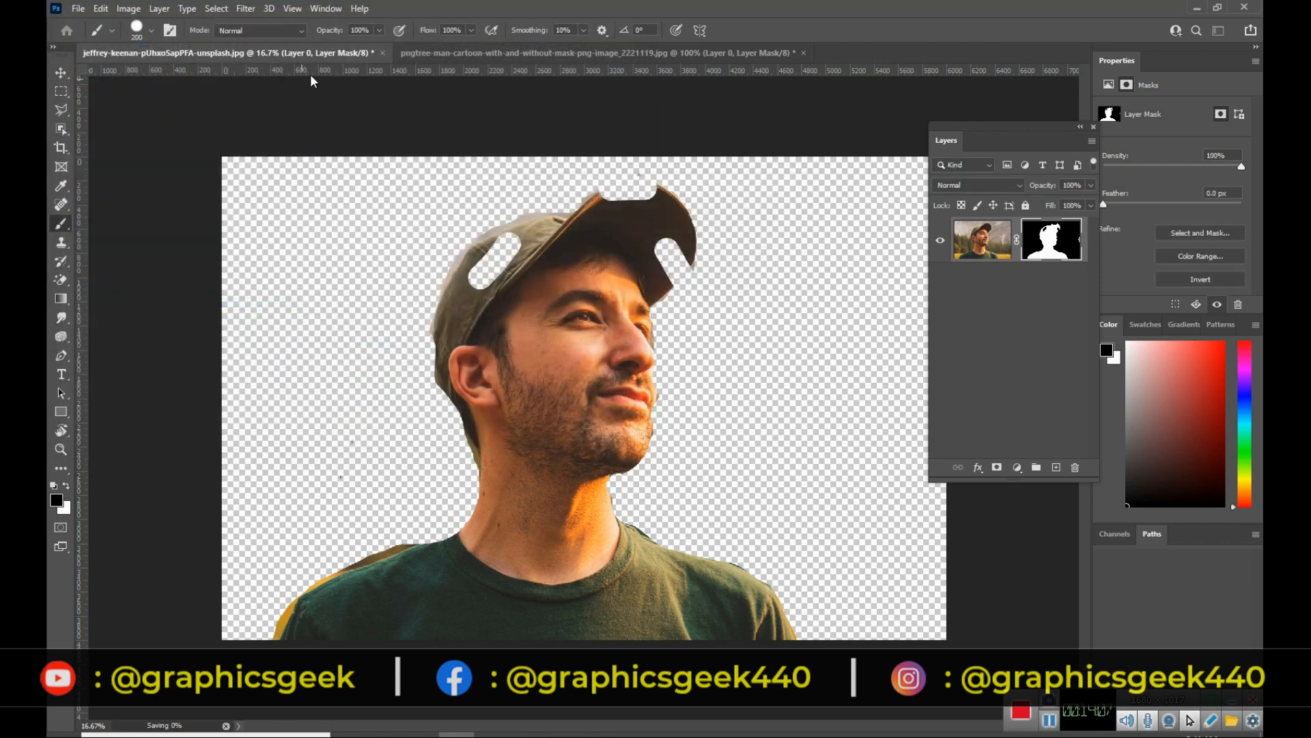
# Reopen the saved PSD from the Desktop and paint white on its layer mask to restore the cap's hidden areas.
pyautogui.click(451, 52)
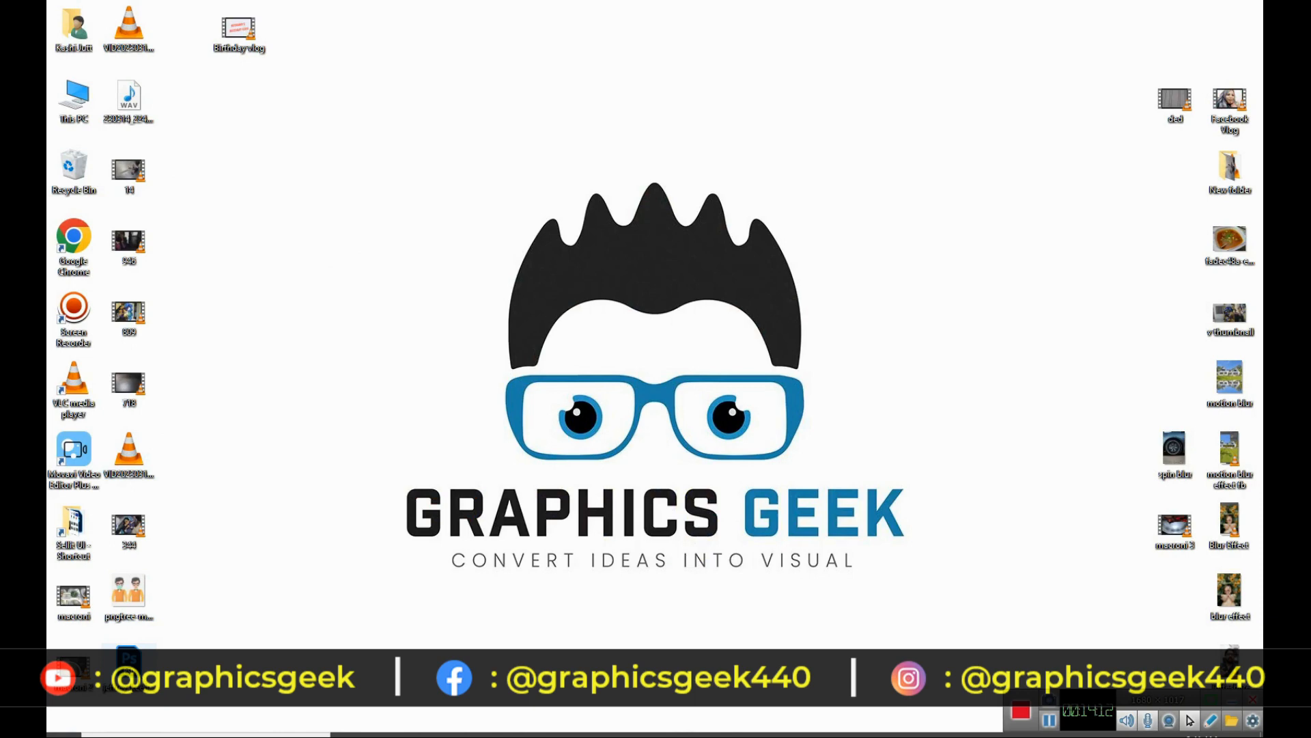
pyautogui.doubleClick(139, 673)
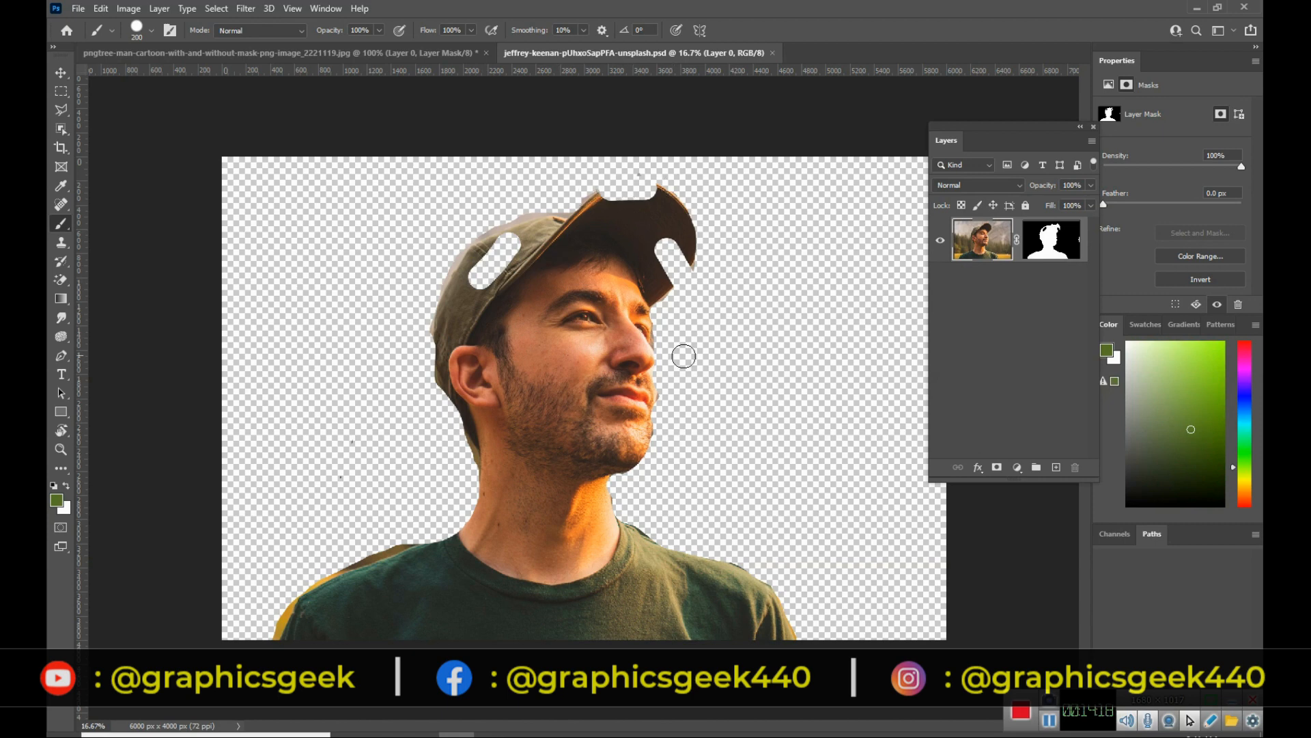
pyautogui.click(1063, 231)
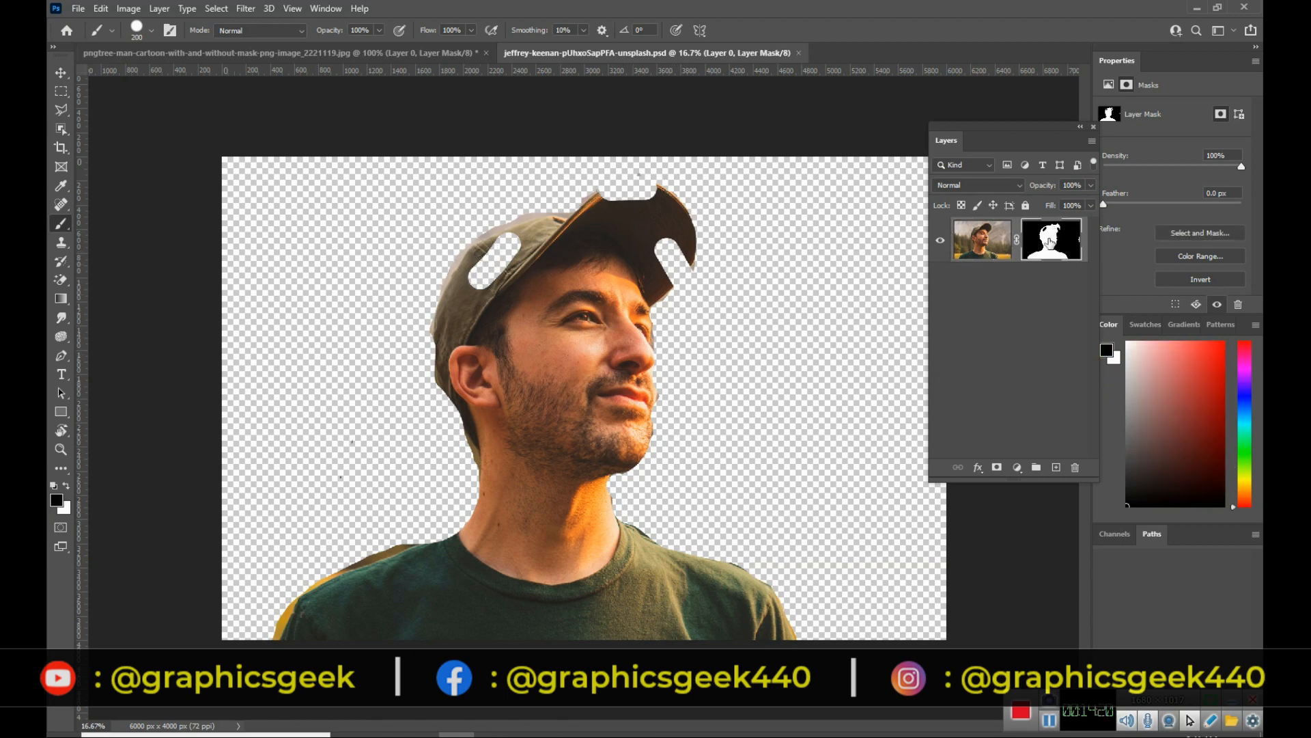
pyautogui.click(66, 485)
pyautogui.moveTo(473, 288)
pyautogui.mouseDown()
pyautogui.moveTo(510, 237)
pyautogui.moveTo(479, 279)
pyautogui.moveTo(509, 265)
pyautogui.moveTo(496, 284)
pyautogui.moveTo(643, 212)
pyautogui.moveTo(598, 205)
pyautogui.moveTo(675, 200)
pyautogui.moveTo(619, 194)
pyautogui.moveTo(604, 201)
pyautogui.moveTo(666, 237)
pyautogui.moveTo(655, 265)
pyautogui.moveTo(676, 252)
pyautogui.moveTo(662, 286)
pyautogui.mouseUp()
# Delete the layer mask from the portrait layer.
pyautogui.rightClick(1051, 235)
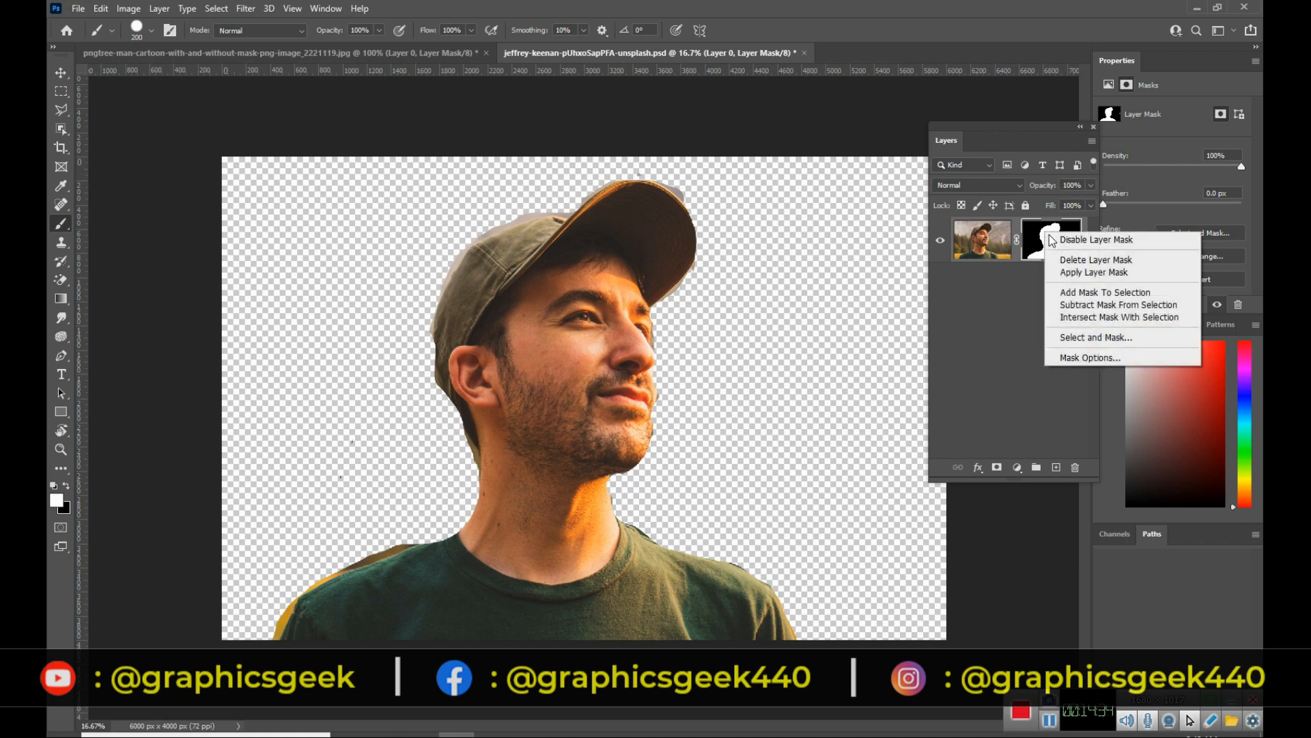
pyautogui.click(1091, 259)
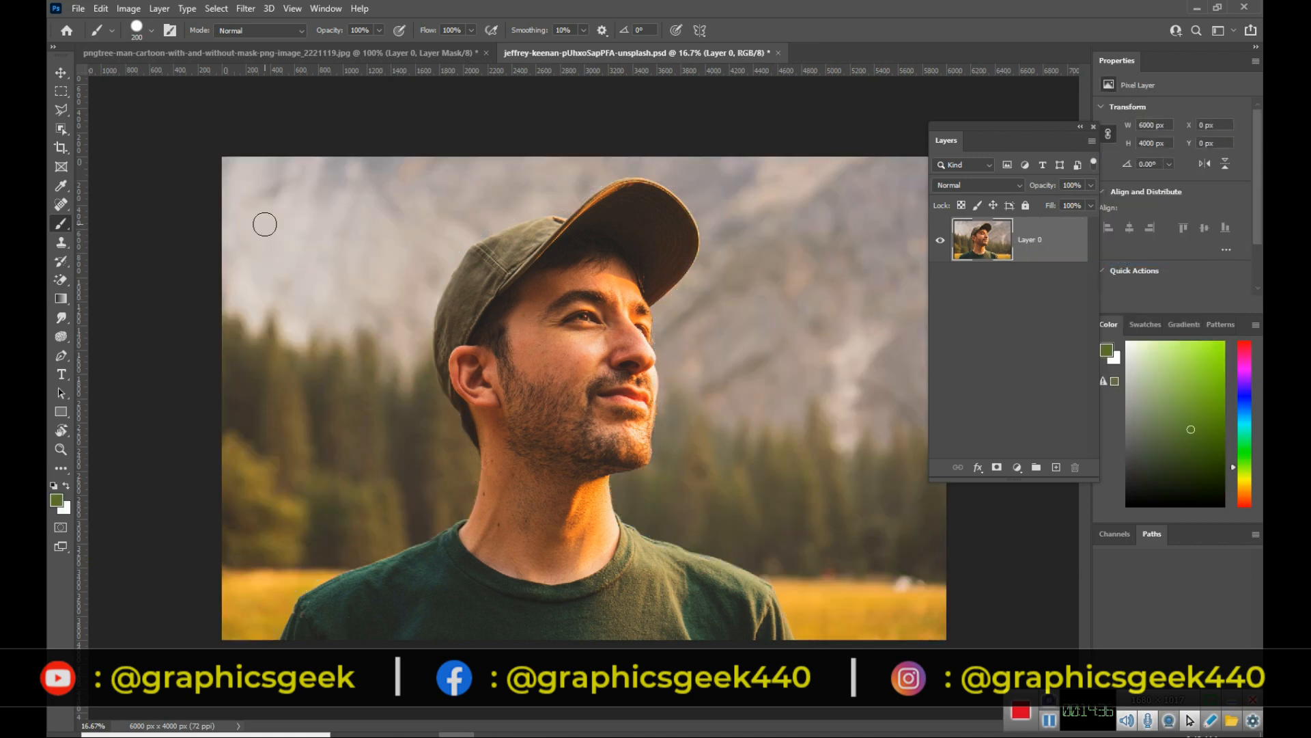
# Try the Eraser tool on the background beside the man, and undo the erasure.
pyautogui.click(61, 245)
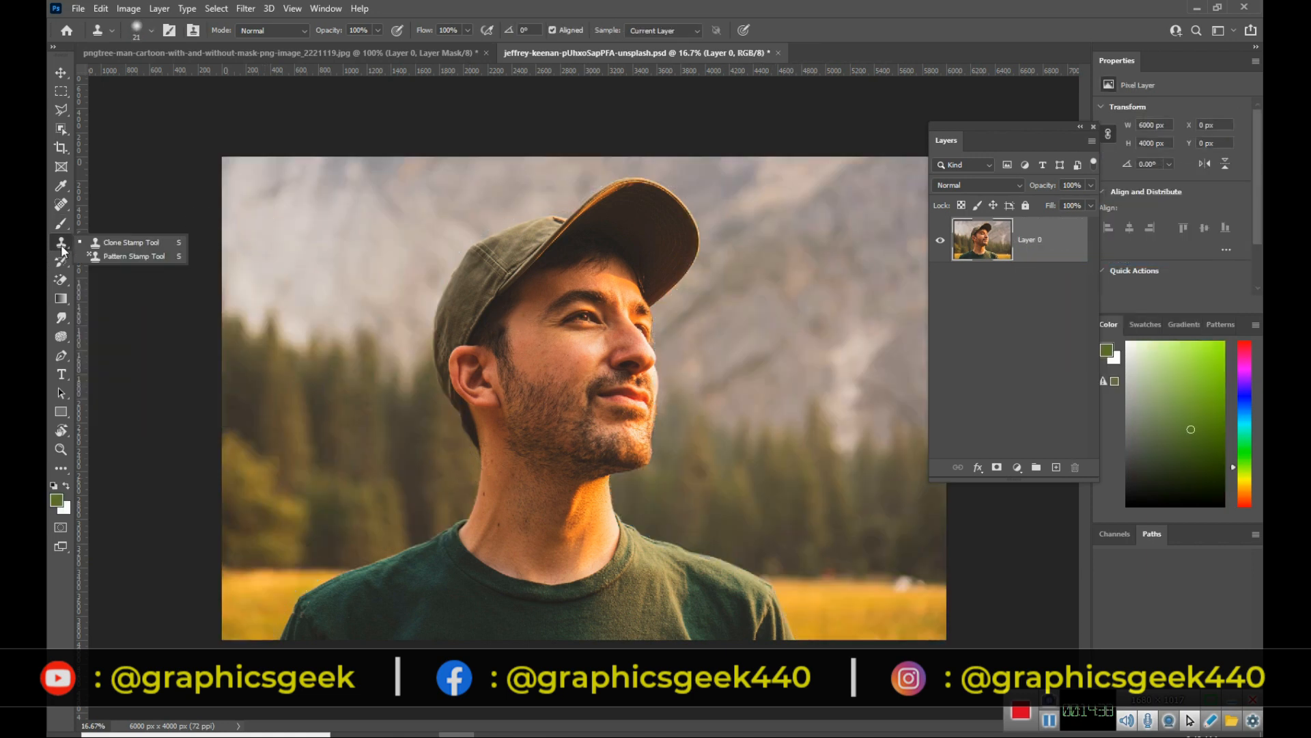
pyautogui.rightClick(61, 280)
pyautogui.click(126, 279)
pyautogui.click(285, 313)
pyautogui.hotkey('ctrl', 'z')
# Erase the mountain and forest areas on both sides of the man with the Magic Eraser tool, and save the PSD.
pyautogui.rightClick(61, 280)
pyautogui.click(137, 308)
pyautogui.click(369, 296)
pyautogui.click(366, 401)
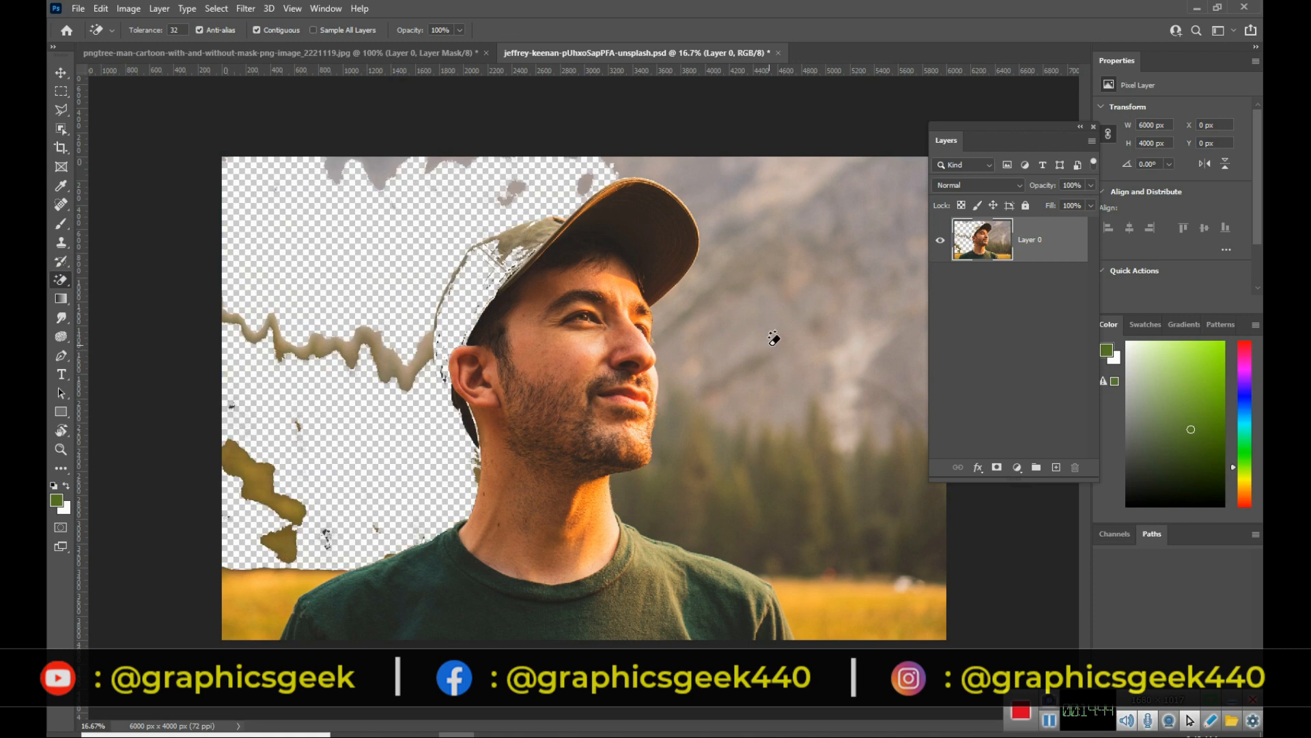
pyautogui.click(754, 277)
pyautogui.click(752, 508)
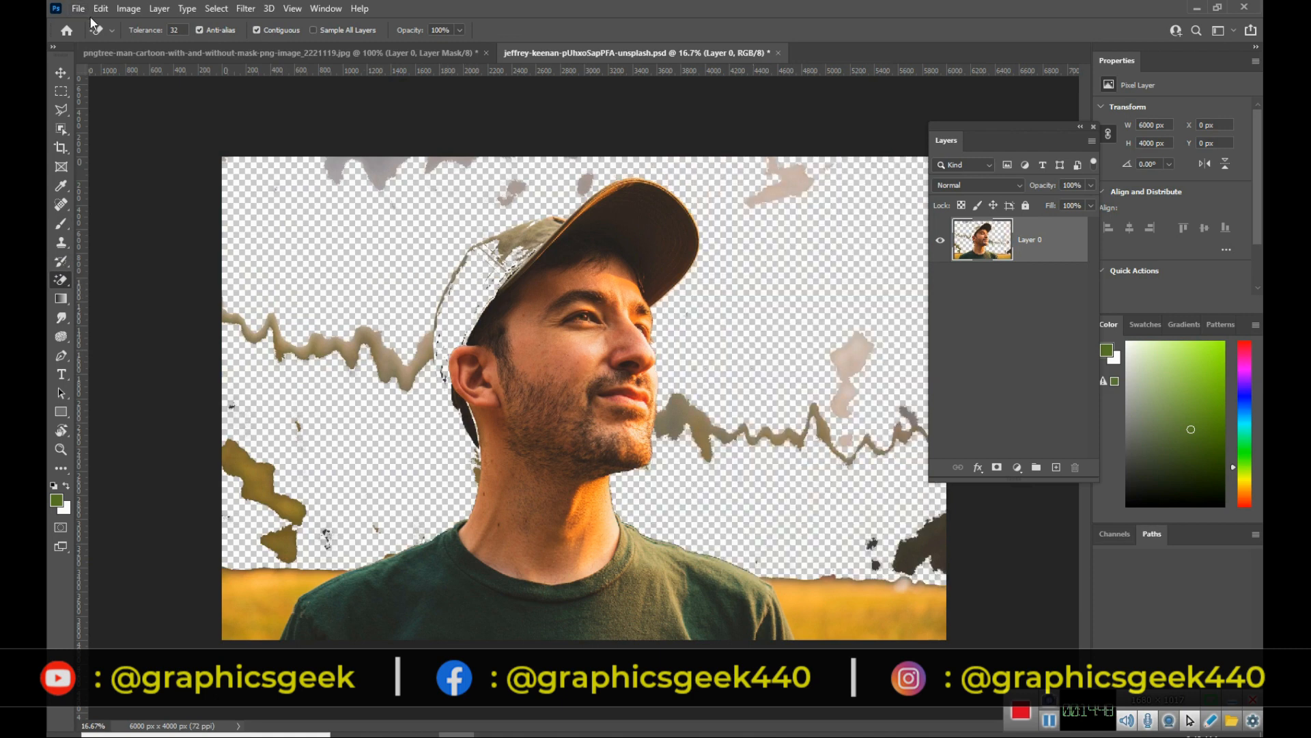
pyautogui.hotkey('ctrl', 's')
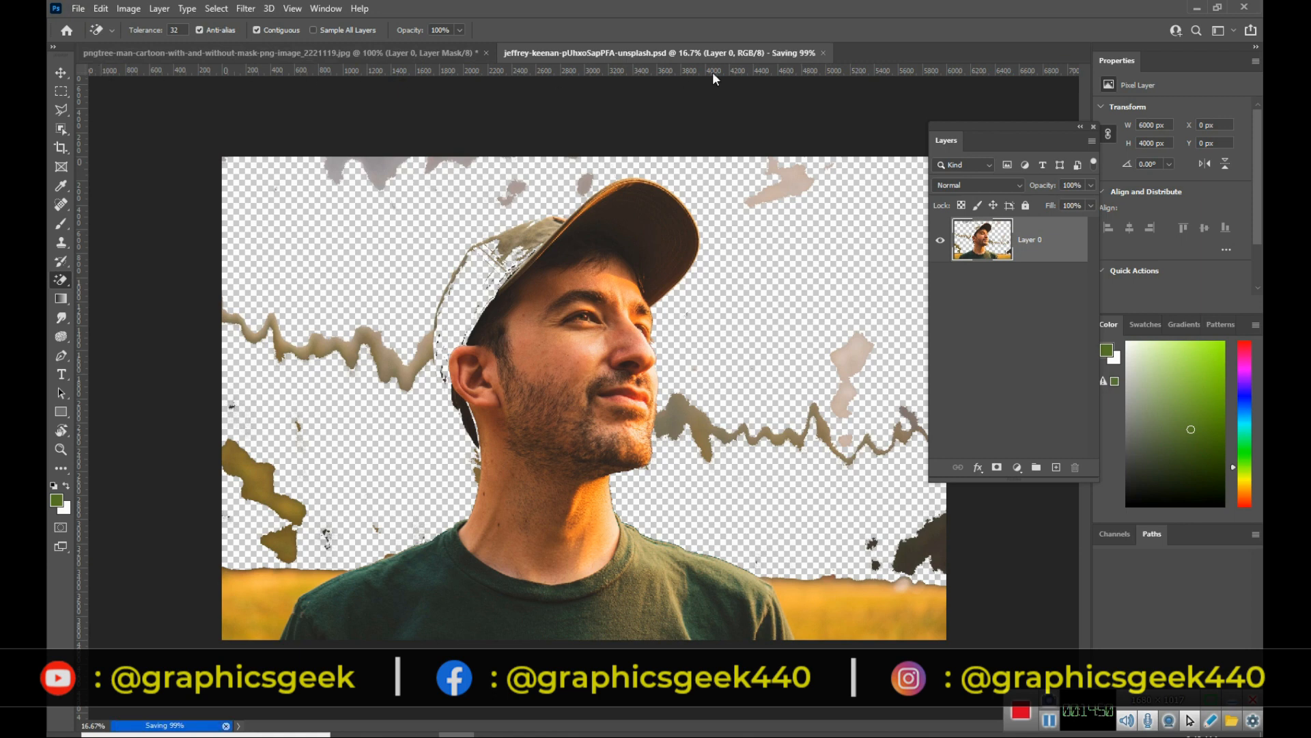
# Close the erased portrait PSD and reopen it from the Desktop.
pyautogui.click(773, 52)
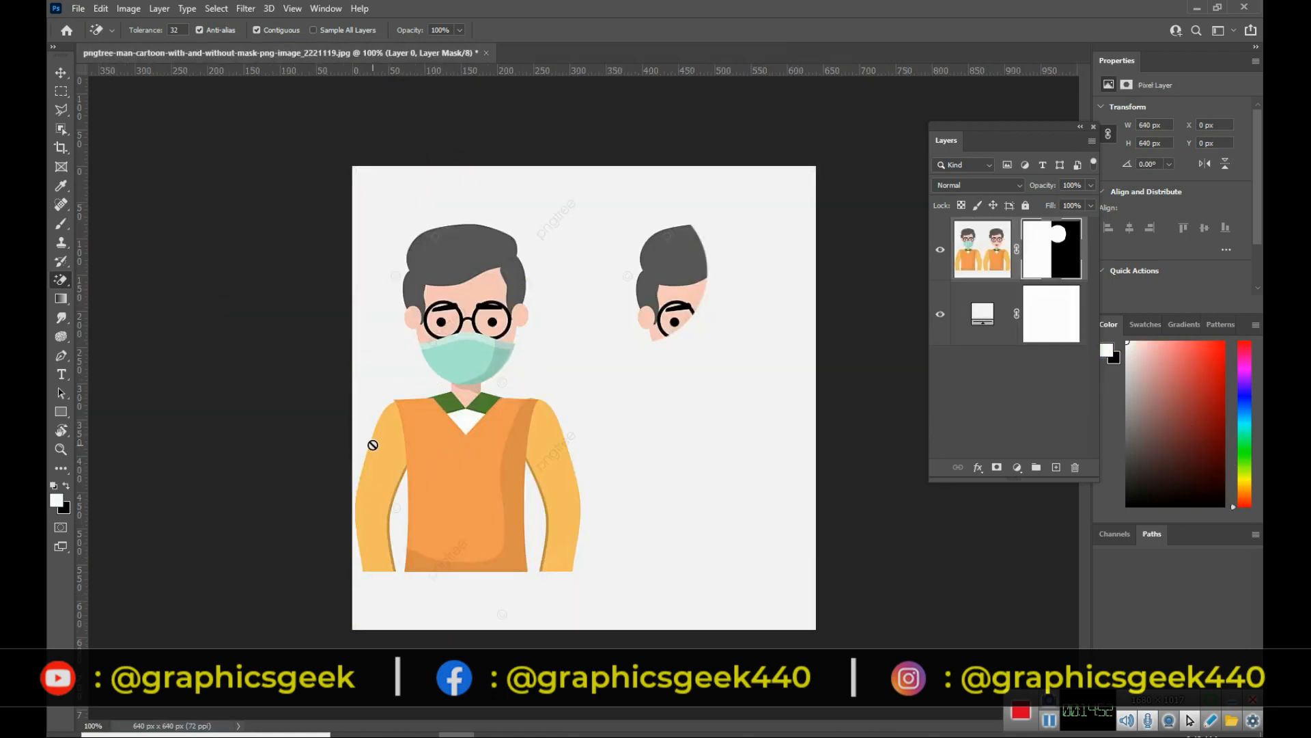
pyautogui.press('super+d')
pyautogui.doubleClick(183, 26)
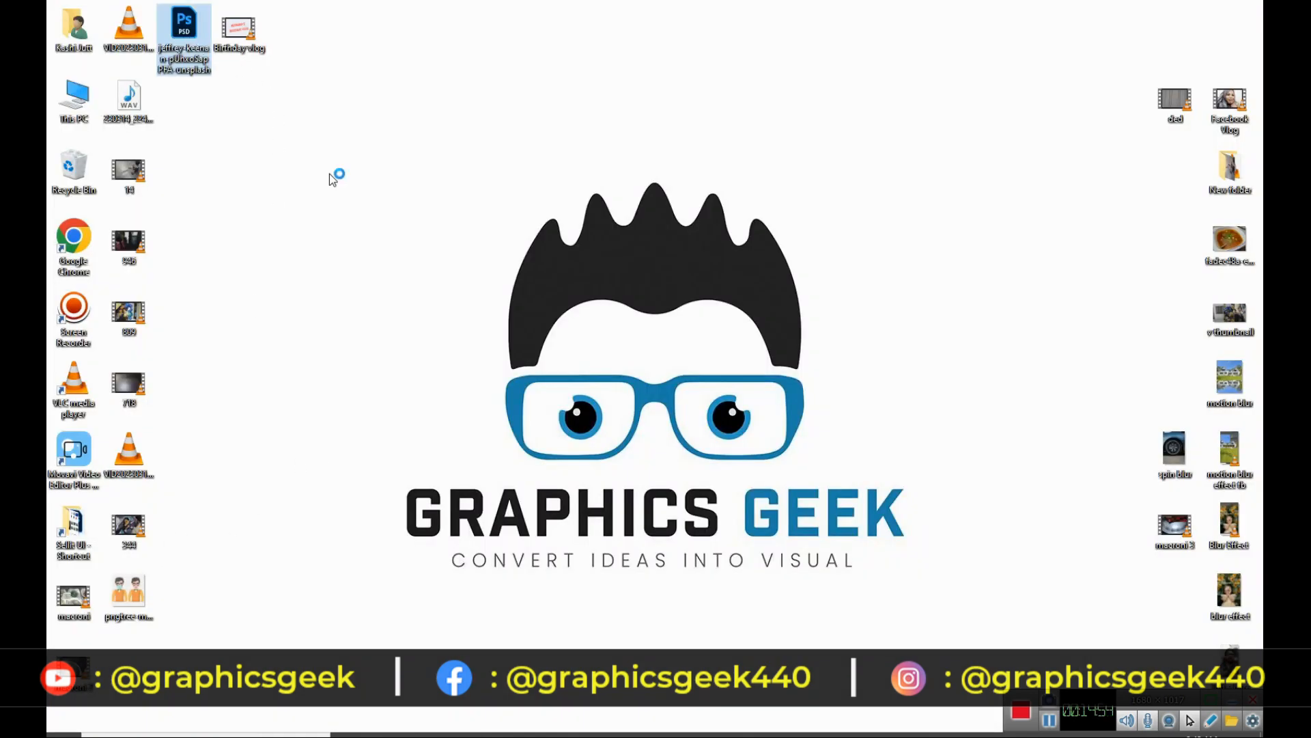
# Select the man in the full portrait photo with the Quick Selection tool, including the upper edge of the cap's brim.
pyautogui.click(540, 54)
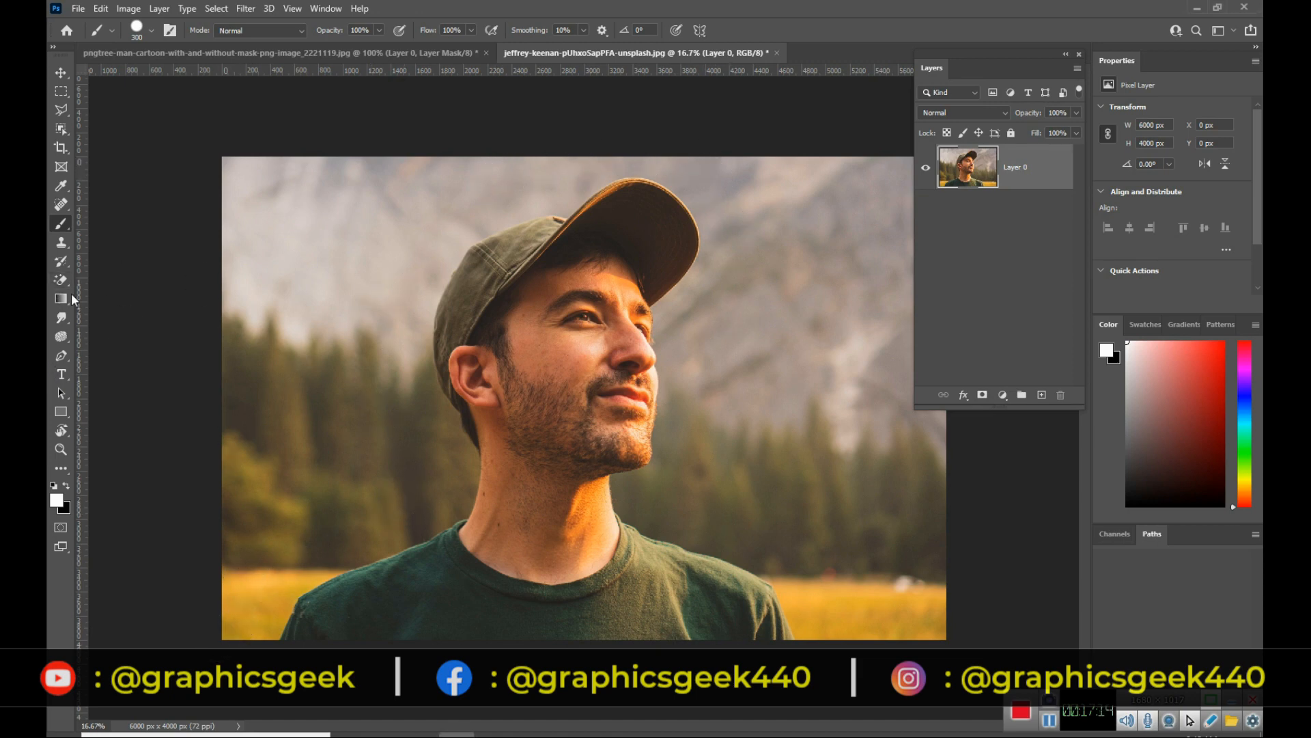
pyautogui.click(62, 129)
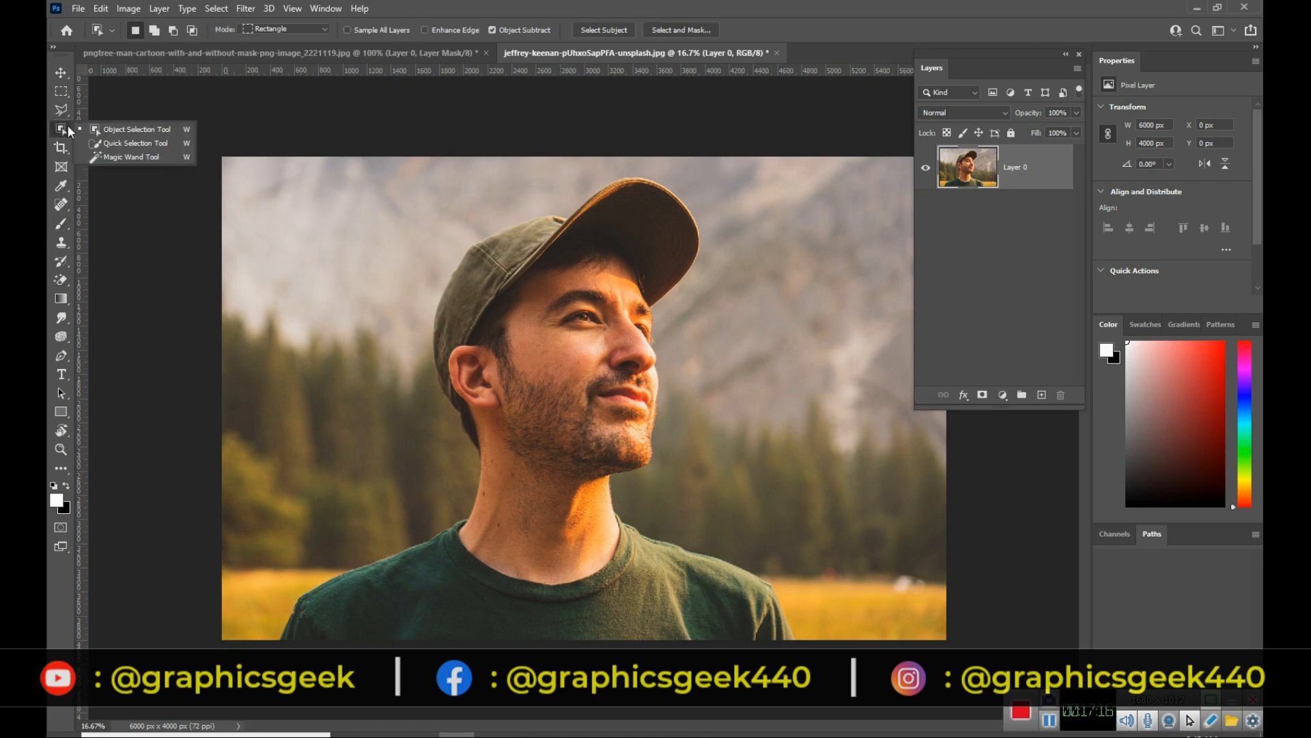
pyautogui.click(120, 142)
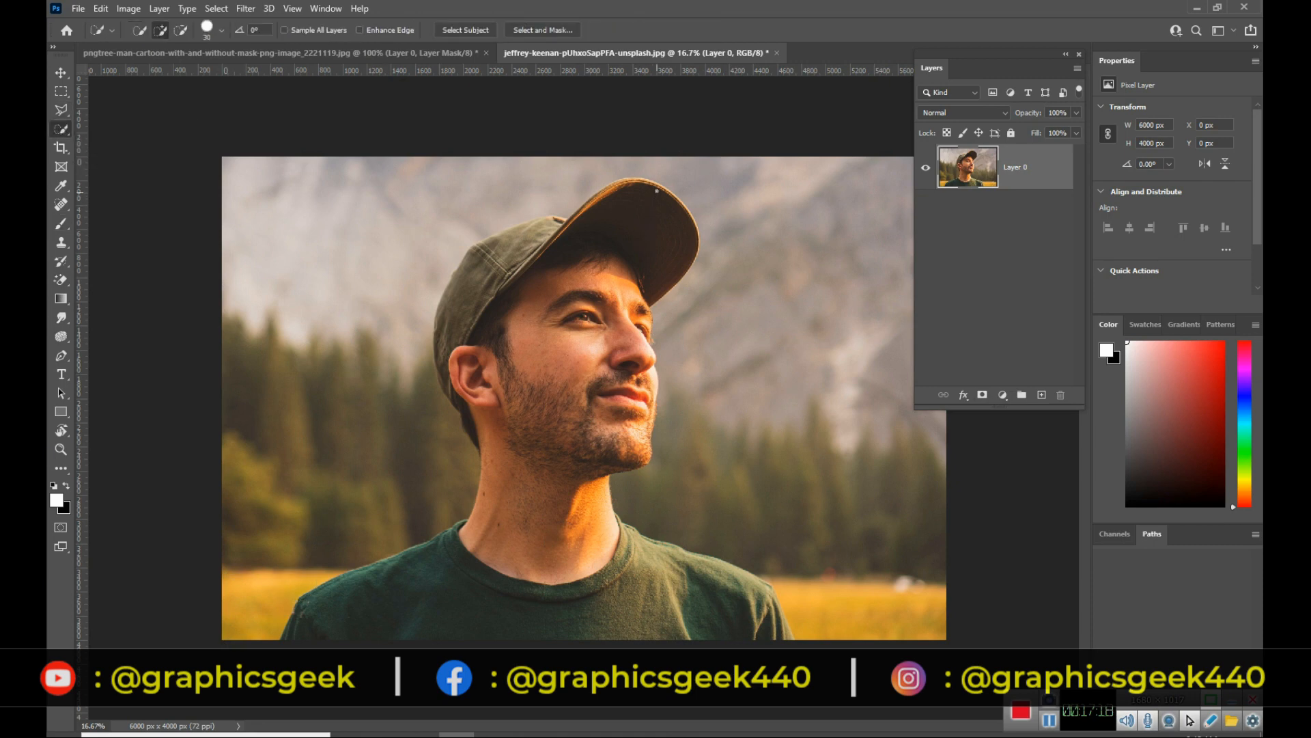
pyautogui.moveTo(646, 204)
pyautogui.mouseDown()
pyautogui.moveTo(583, 281)
pyautogui.moveTo(539, 303)
pyautogui.mouseUp()
pyautogui.moveTo(509, 240)
pyautogui.mouseDown()
pyautogui.moveTo(519, 324)
pyautogui.moveTo(501, 541)
pyautogui.moveTo(328, 610)
pyautogui.mouseUp()
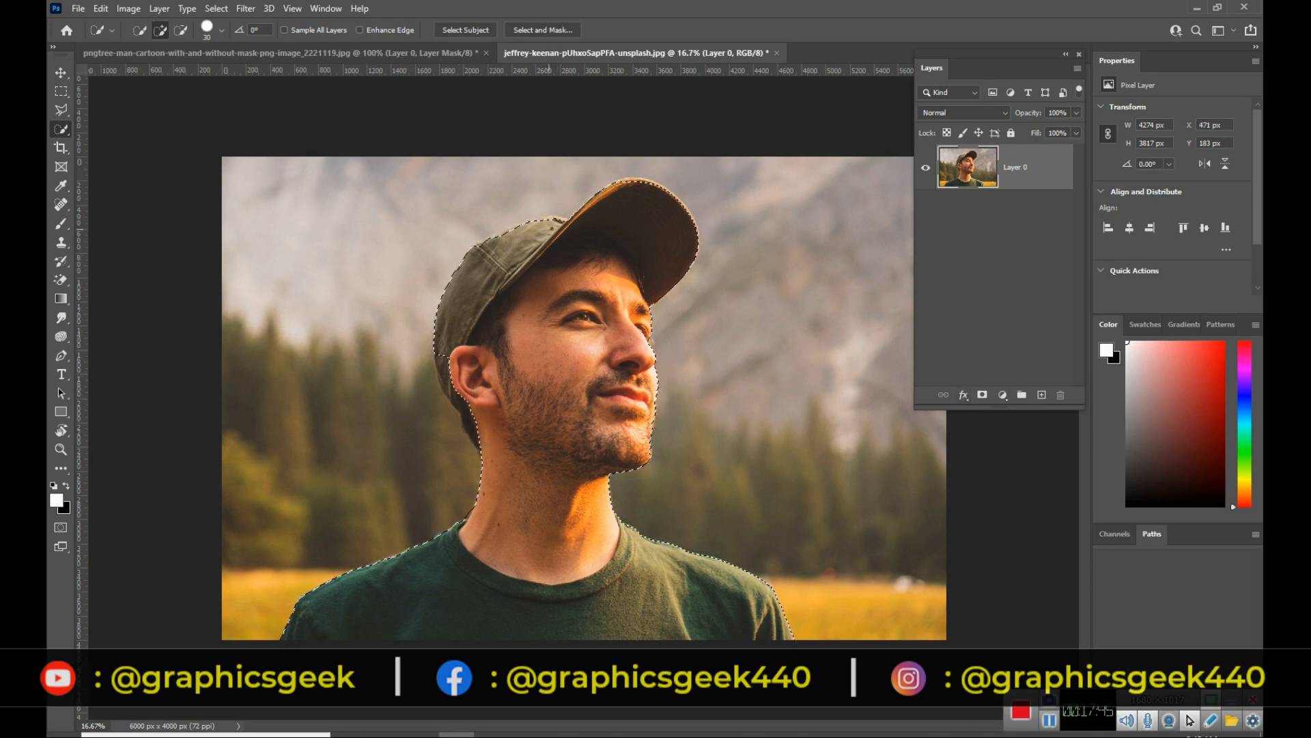
pyautogui.moveTo(624, 185); pyautogui.dragTo(630, 181)
pyautogui.click(639, 185)
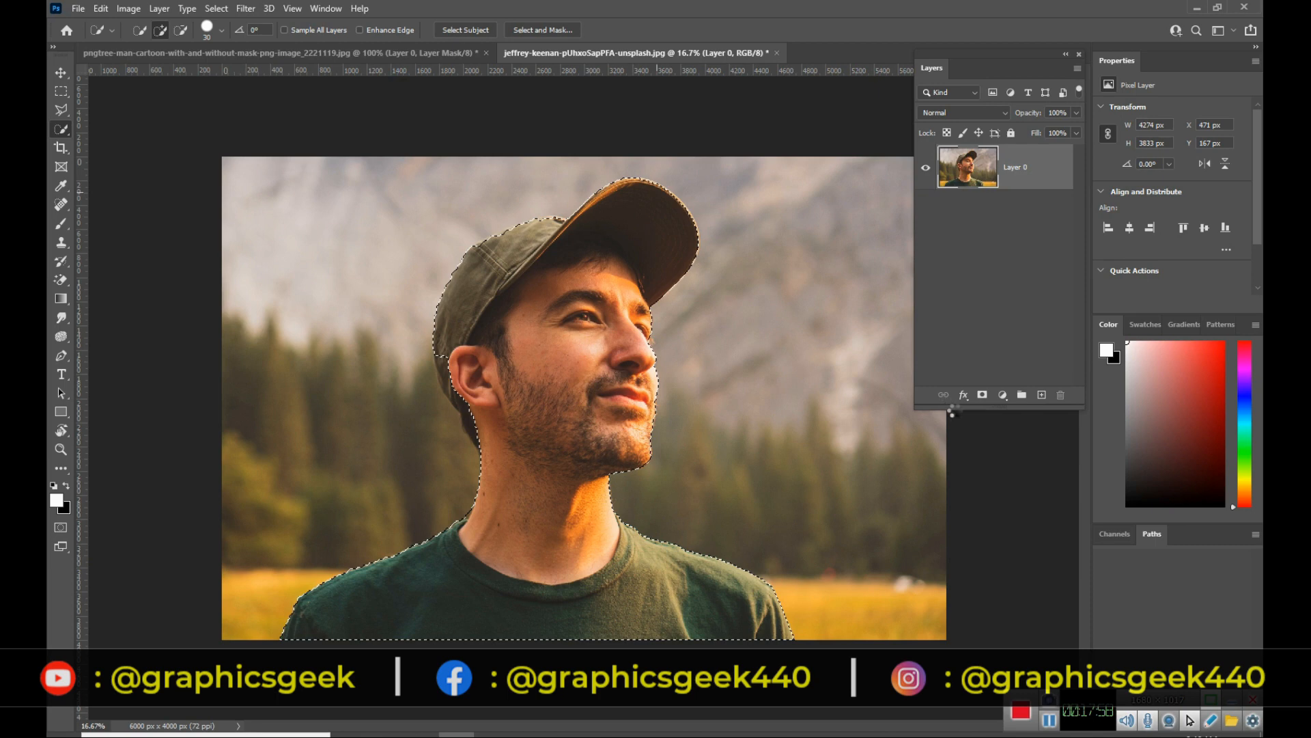
# Add a layer mask from the selection and paint white on it to restore the hair behind the ear.
pyautogui.click(982, 394)
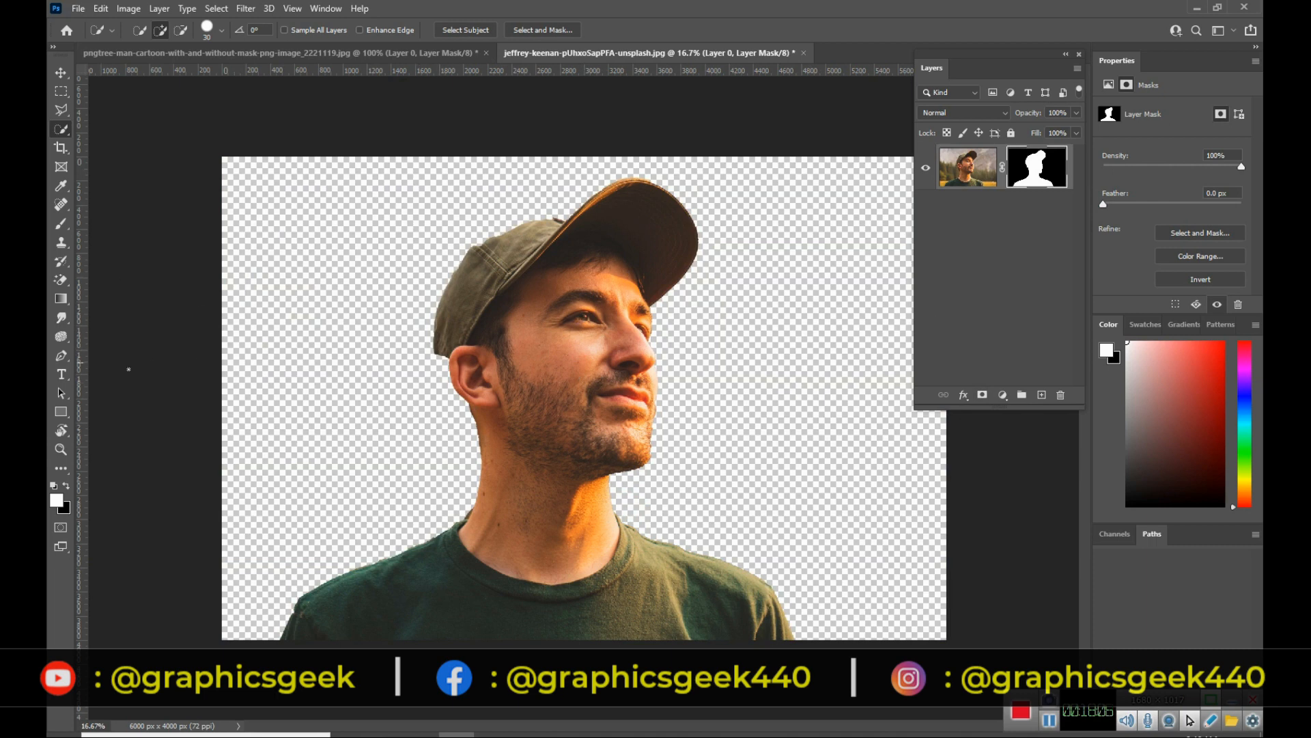
pyautogui.press('e')
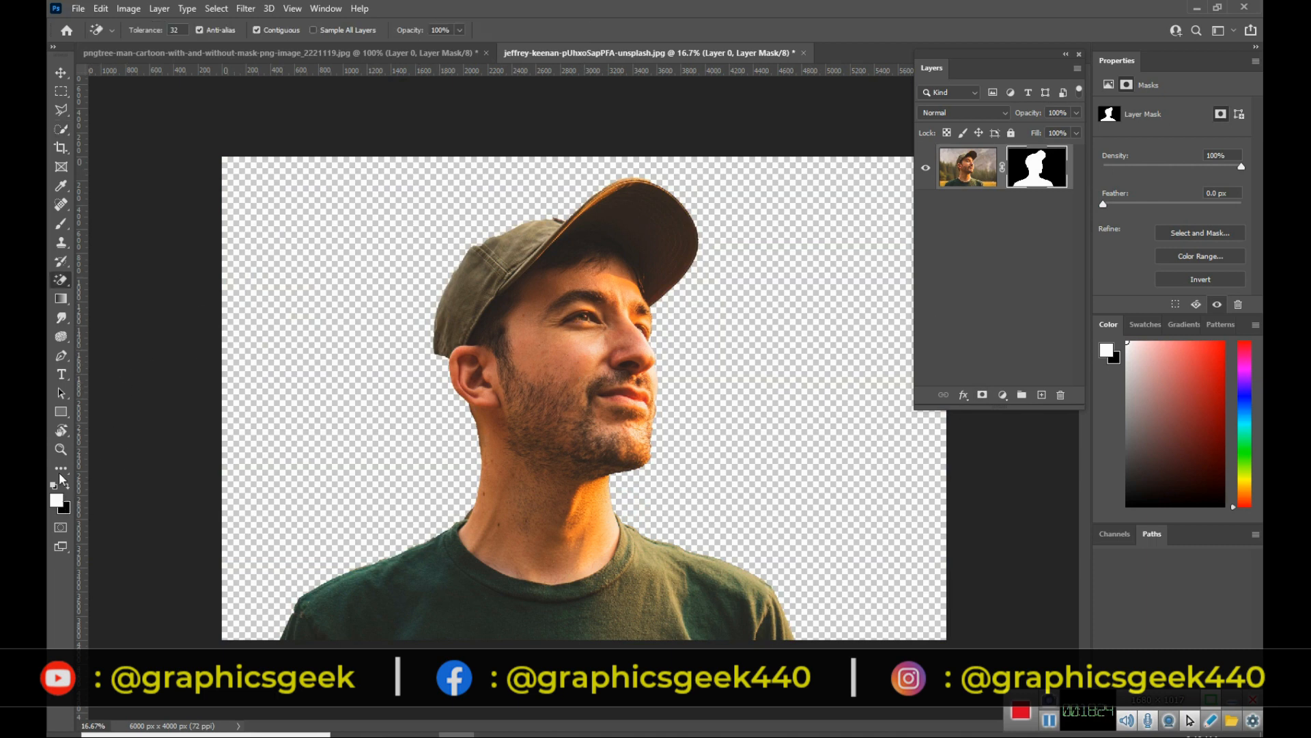
pyautogui.click(60, 223)
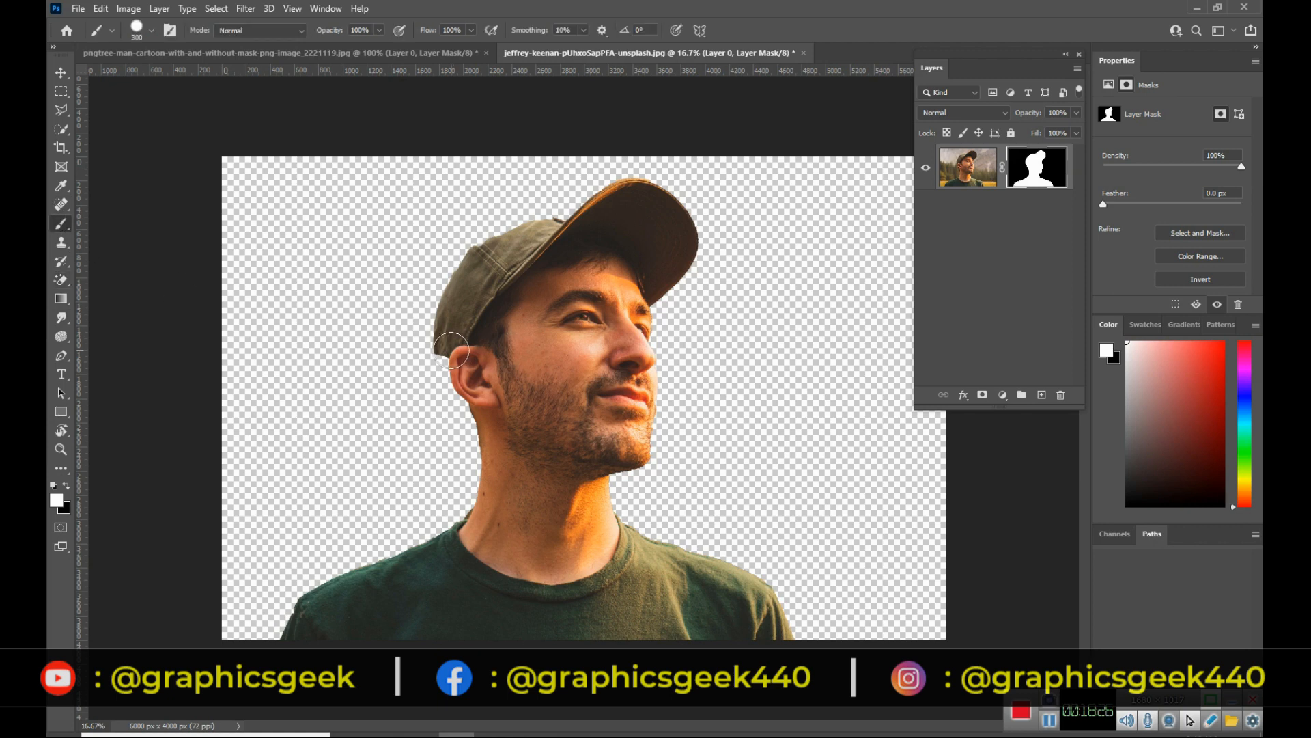
pyautogui.moveTo(451, 350); pyautogui.dragTo(496, 419)
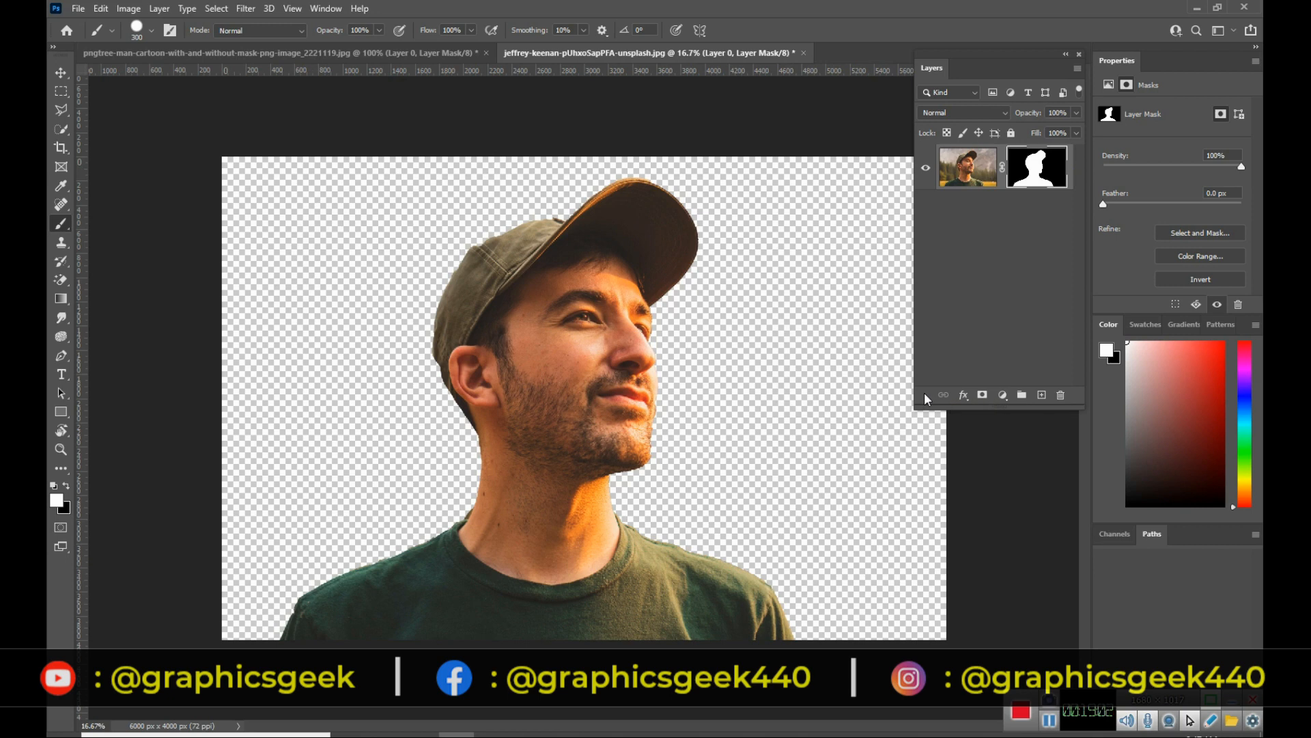
# Invert the layer mask, paint black over the leftover hair behind the neck with a 175 px brush, and invert the mask back.
pyautogui.hotkey('ctrl', 'i')
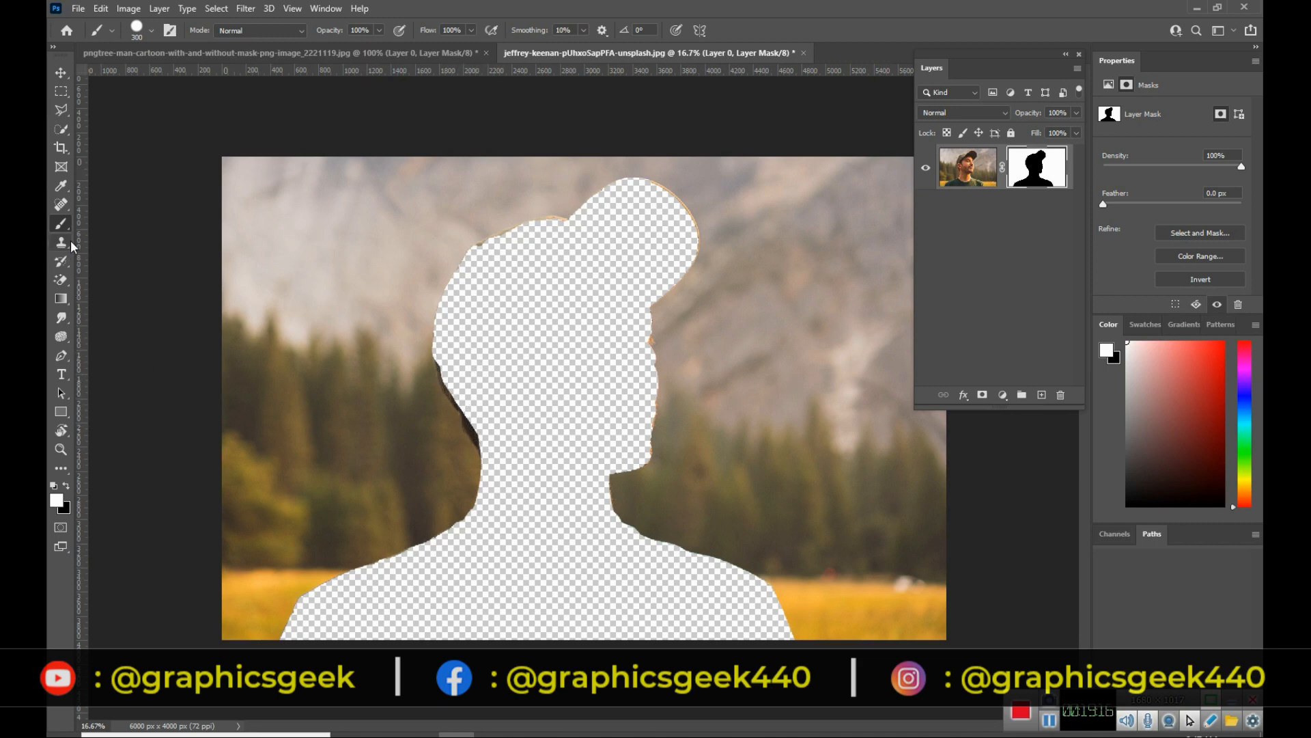
pyautogui.click(66, 485)
pyautogui.press('[')
pyautogui.press('[')
pyautogui.press('[')
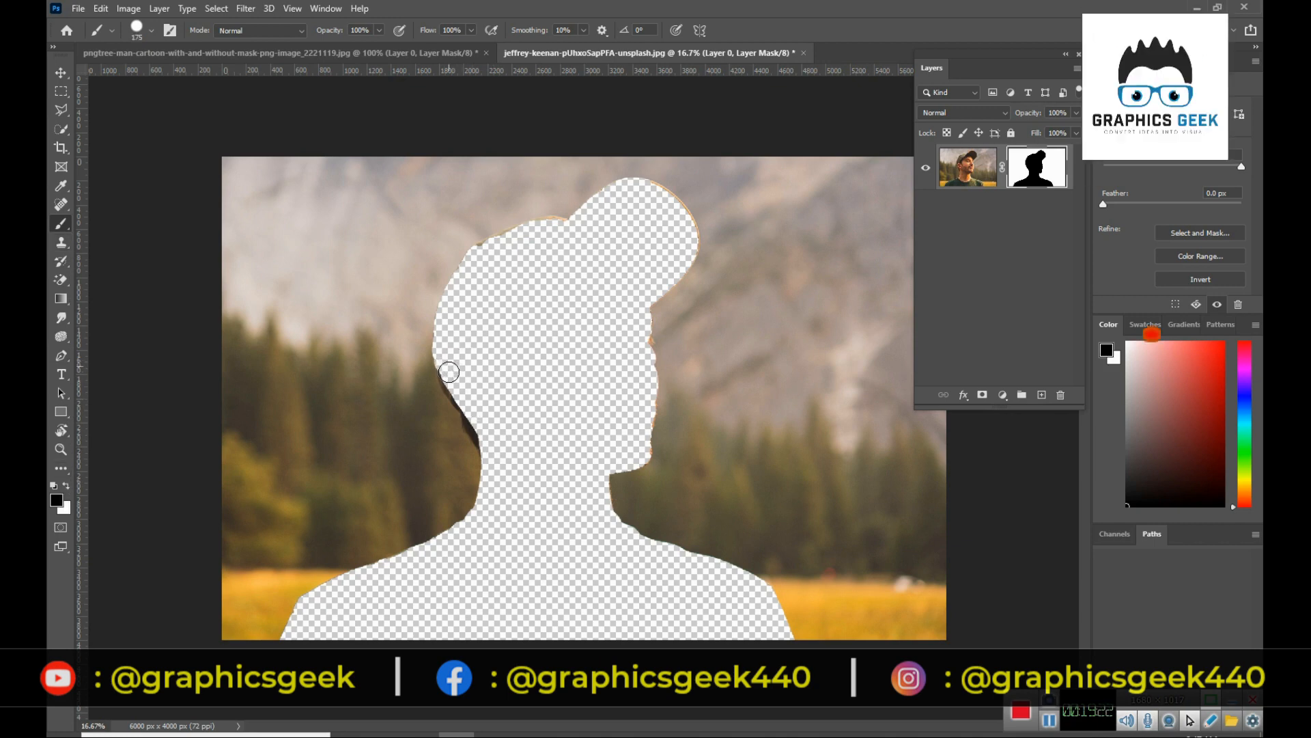
pyautogui.moveTo(474, 414)
pyautogui.mouseDown()
pyautogui.moveTo(492, 447)
pyautogui.moveTo(456, 387)
pyautogui.mouseUp()
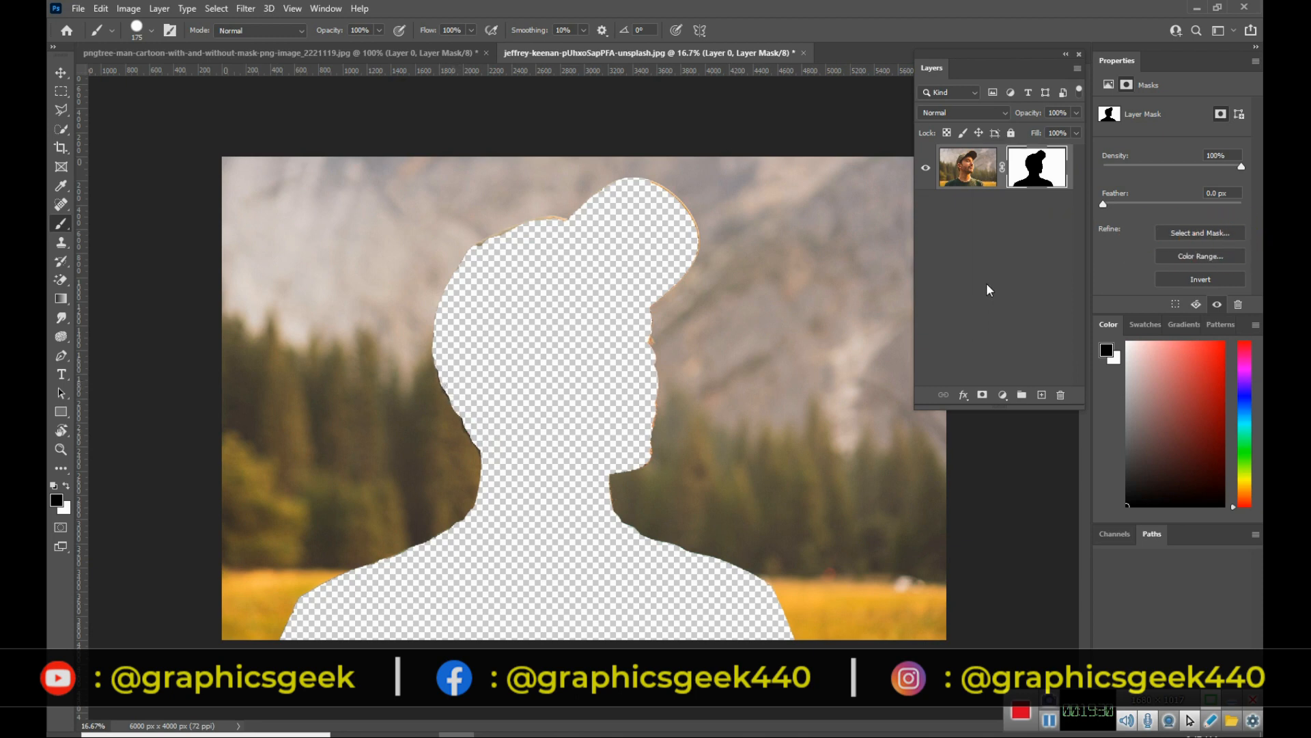
pyautogui.hotkey('ctrl', 'i')
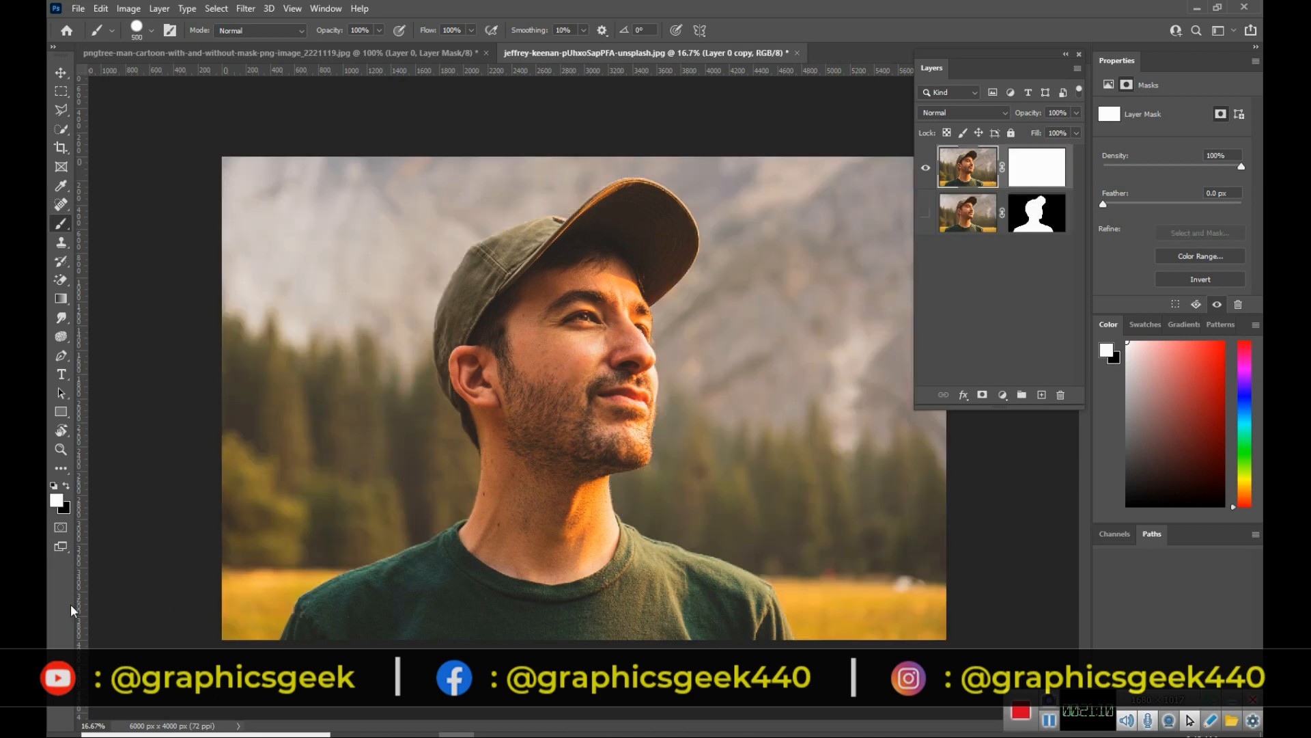
# Paint black on the portrait copy's mask over the photo's lower-left corner, and restore the corner with white.
pyautogui.click(1025, 174)
pyautogui.press('x')
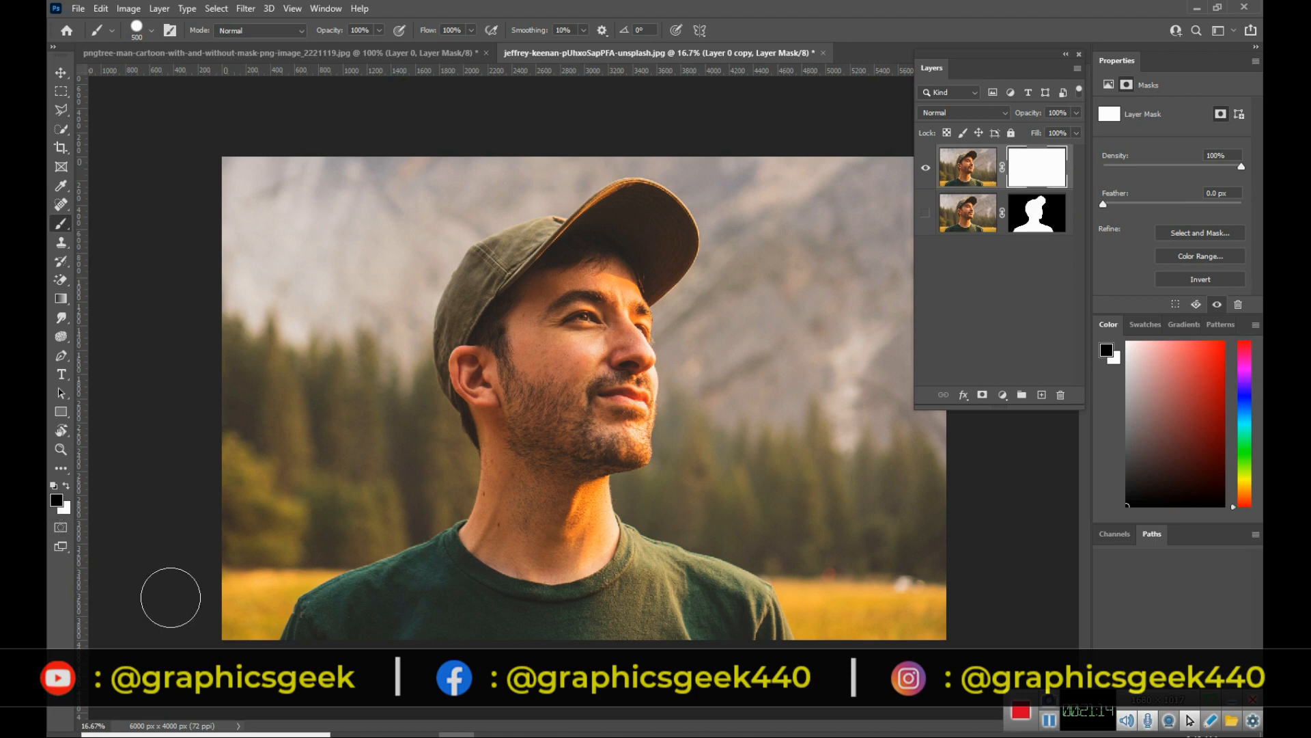
pyautogui.moveTo(217, 639)
pyautogui.mouseDown()
pyautogui.moveTo(218, 595)
pyautogui.moveTo(247, 533)
pyautogui.mouseUp()
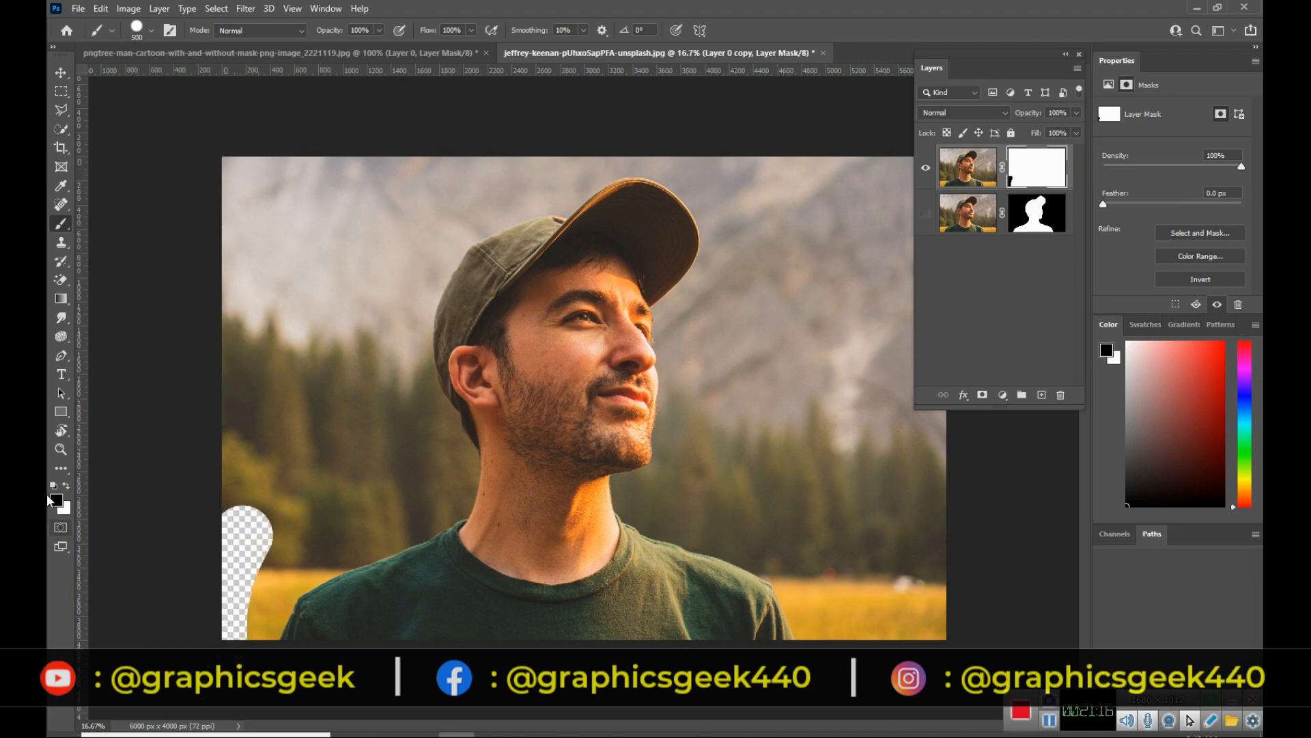
pyautogui.click(66, 487)
pyautogui.moveTo(225, 628)
pyautogui.mouseDown()
pyautogui.moveTo(243, 493)
pyautogui.moveTo(246, 547)
pyautogui.mouseUp()
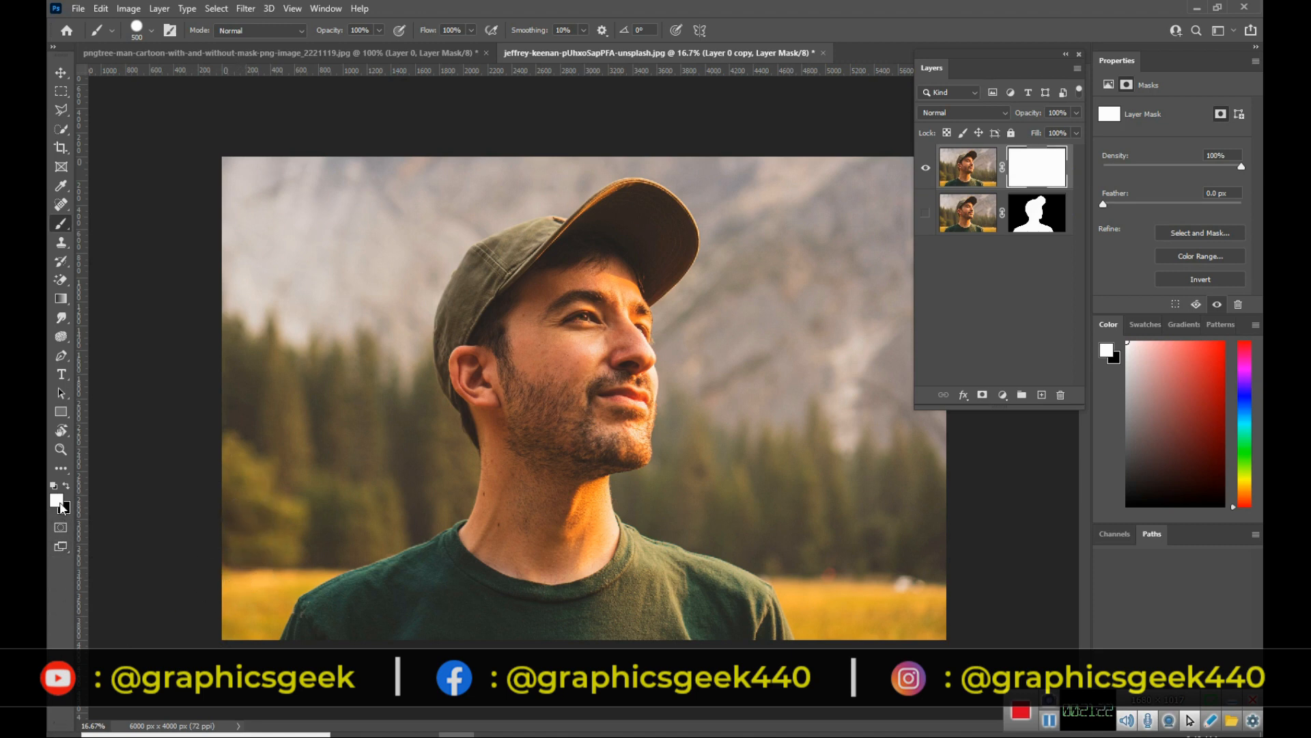
# Set the foreground color to grey #7d7d7d and paint it over the portrait copy's entire layer mask.
pyautogui.click(58, 500)
pyautogui.moveTo(717, 454); pyautogui.dragTo(718, 484)
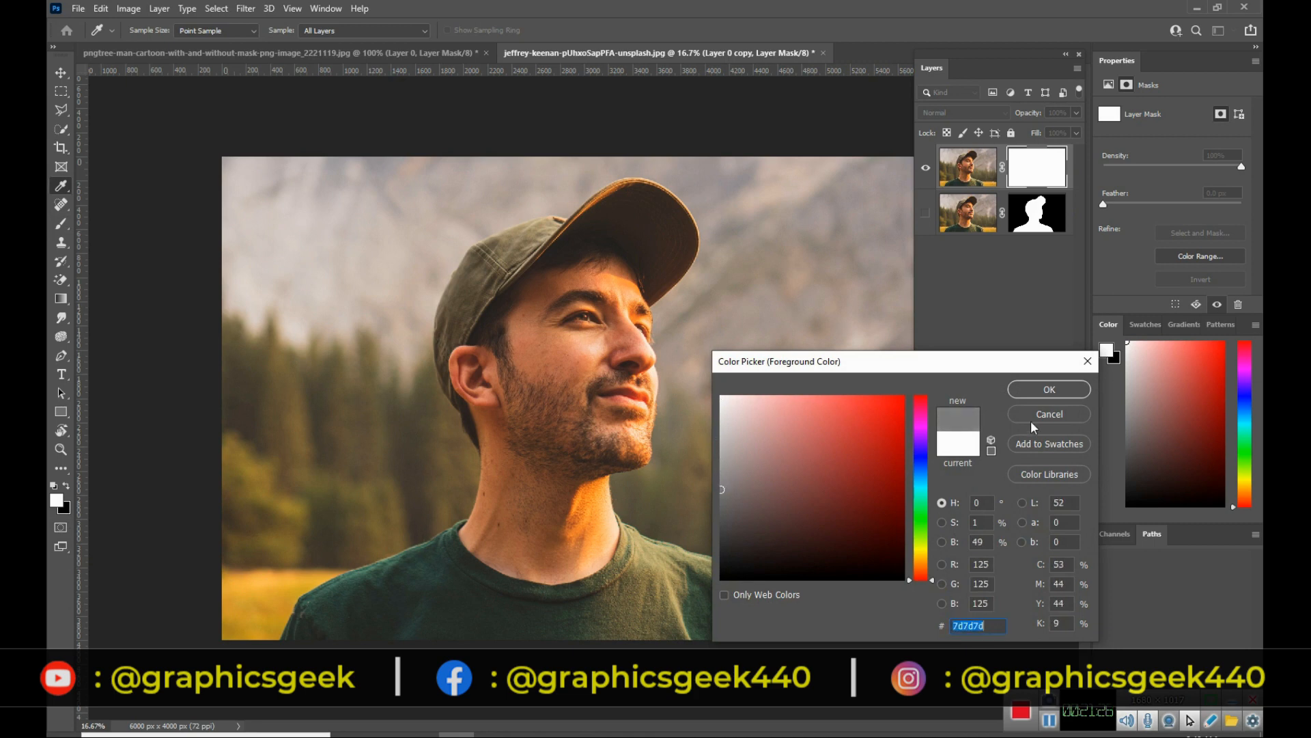
pyautogui.click(1062, 395)
pyautogui.moveTo(246, 170)
pyautogui.mouseDown()
pyautogui.moveTo(858, 172)
pyautogui.moveTo(252, 211)
pyautogui.moveTo(852, 205)
pyautogui.moveTo(919, 176)
pyautogui.moveTo(460, 251)
pyautogui.moveTo(185, 267)
pyautogui.moveTo(234, 248)
pyautogui.moveTo(341, 293)
pyautogui.mouseUp()
pyautogui.moveTo(499, 292)
pyautogui.mouseDown()
pyautogui.moveTo(901, 290)
pyautogui.moveTo(169, 331)
pyautogui.moveTo(888, 352)
pyautogui.moveTo(269, 368)
pyautogui.moveTo(526, 400)
pyautogui.moveTo(1034, 415)
pyautogui.moveTo(369, 458)
pyautogui.moveTo(269, 427)
pyautogui.moveTo(211, 478)
pyautogui.moveTo(564, 491)
pyautogui.moveTo(966, 480)
pyautogui.moveTo(152, 539)
pyautogui.moveTo(983, 536)
pyautogui.moveTo(795, 580)
pyautogui.moveTo(191, 594)
pyautogui.moveTo(282, 627)
pyautogui.moveTo(942, 608)
pyautogui.mouseUp()
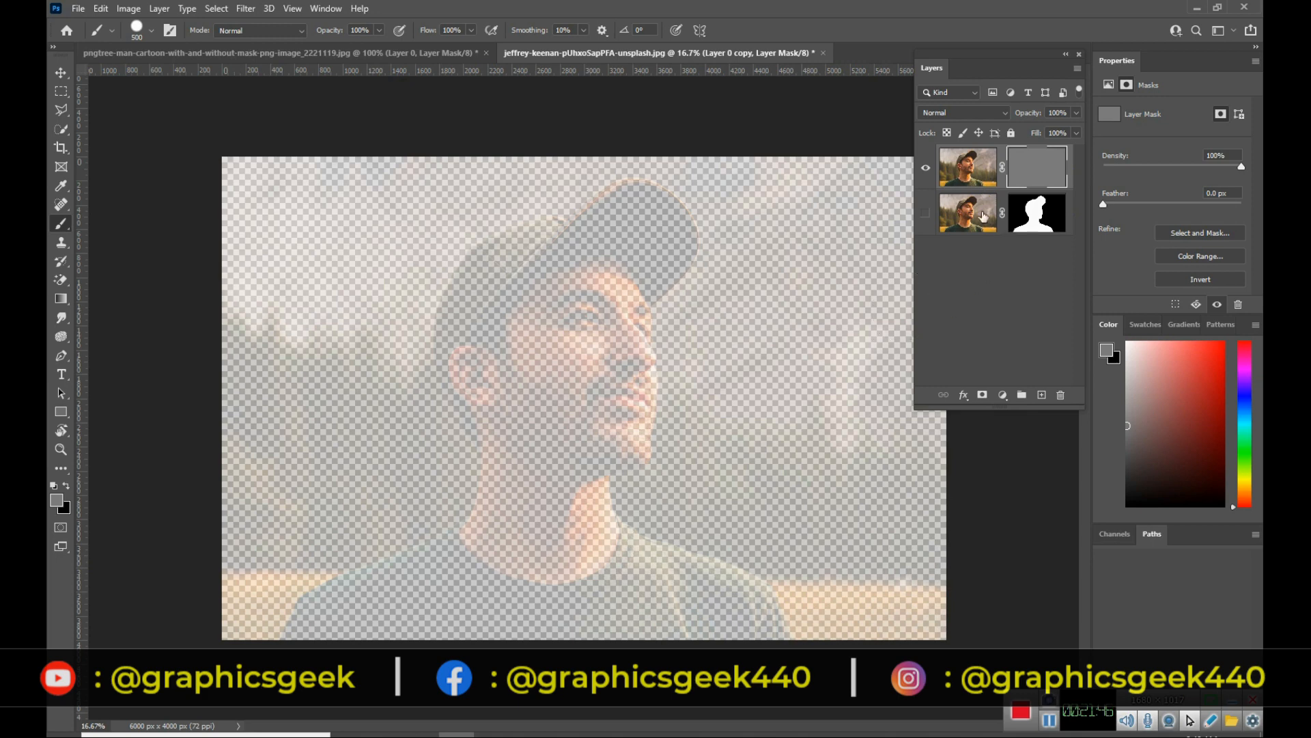
# Add a Solid Color fill layer in #ef8787 above the portrait copy, and delete the stray blank layers.
pyautogui.click(1003, 400)
pyautogui.click(1021, 414)
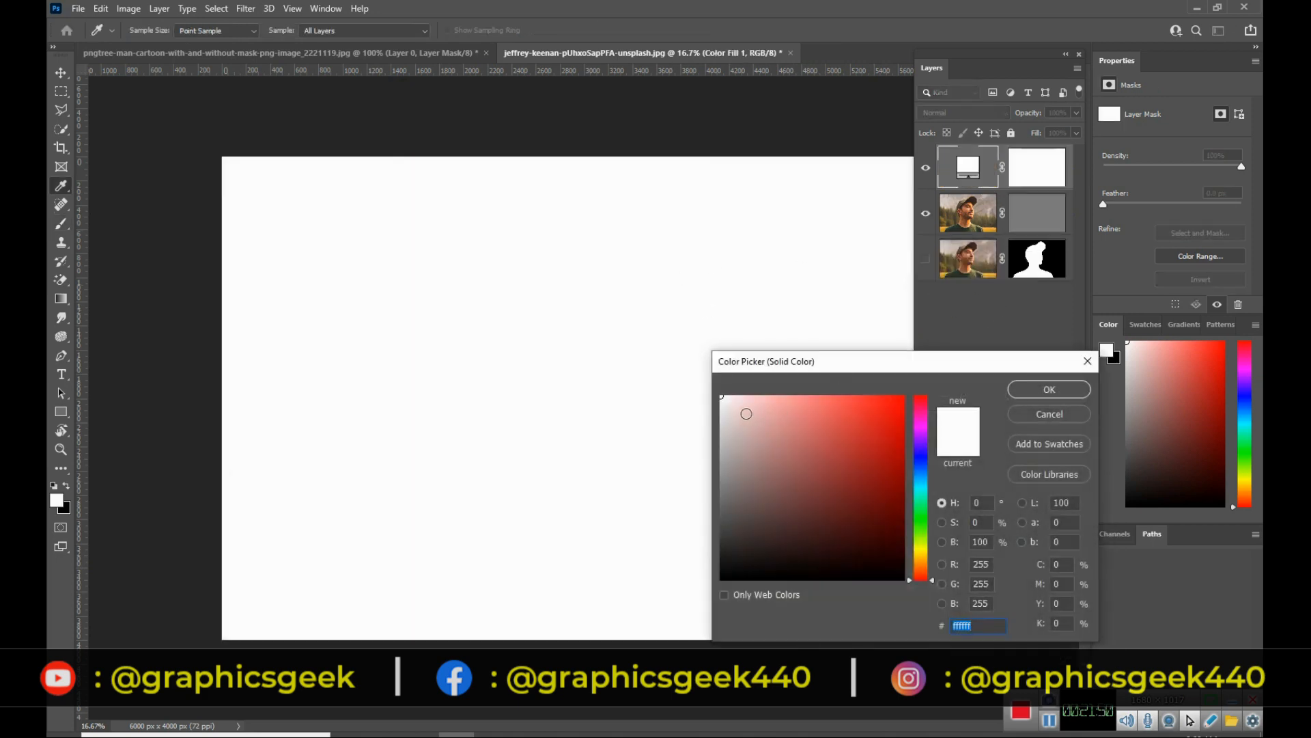
pyautogui.click(801, 406)
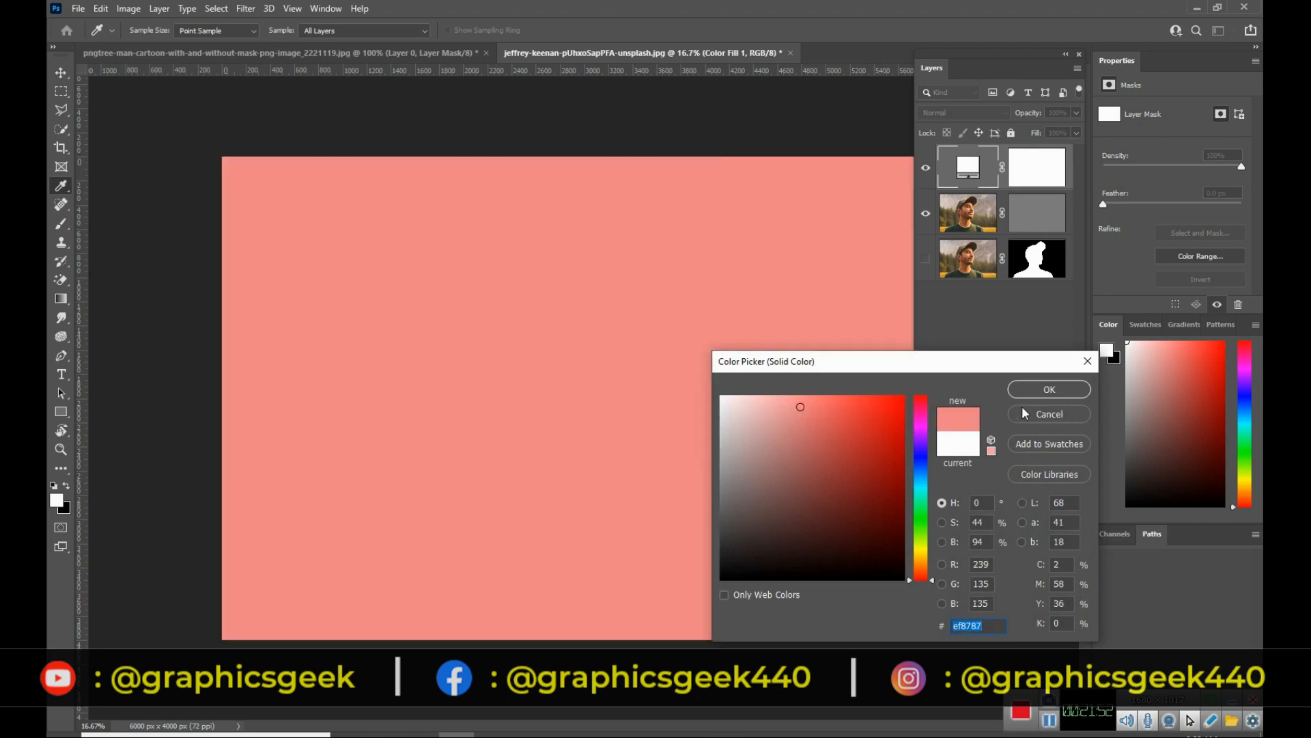
pyautogui.click(1037, 390)
pyautogui.click(1040, 395)
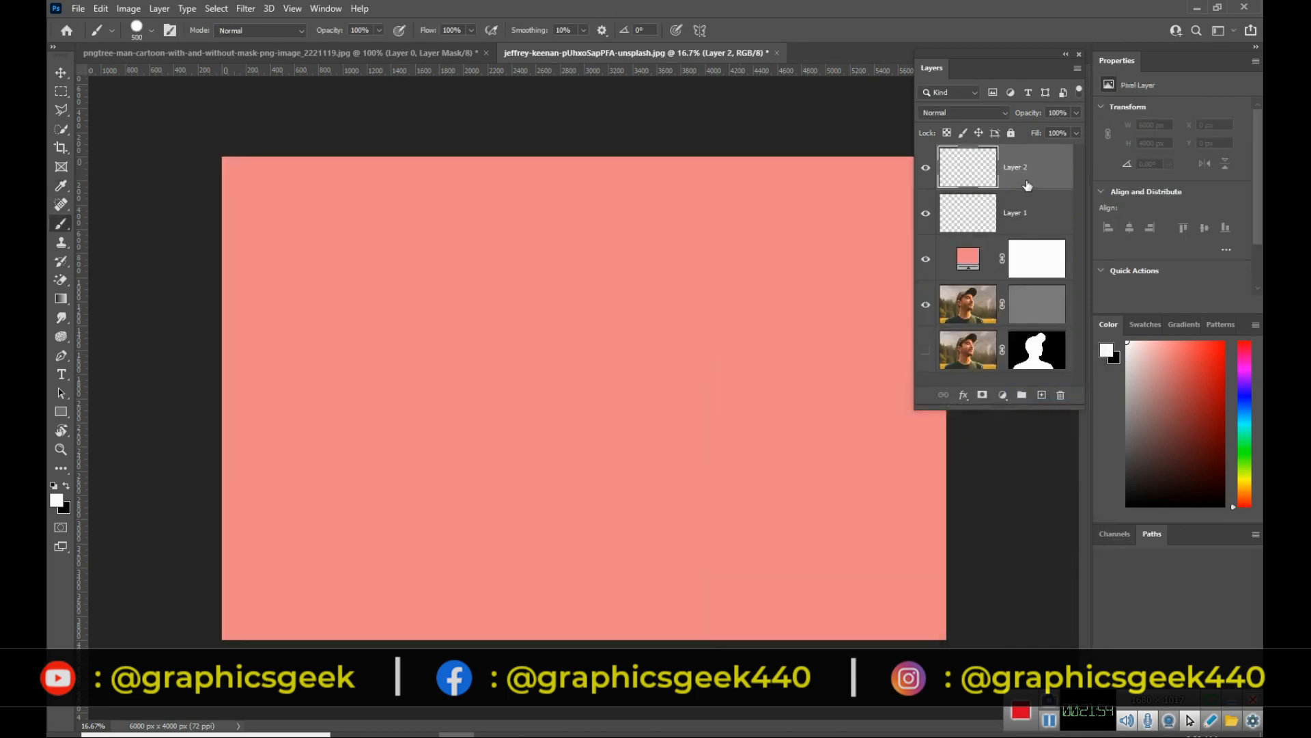
pyautogui.press('Delete')
pyautogui.press('Delete')
# Move the fill layer beneath the grey-masked portrait copy and recolor it light grey.
pyautogui.moveTo(1037, 167); pyautogui.dragTo(1030, 238)
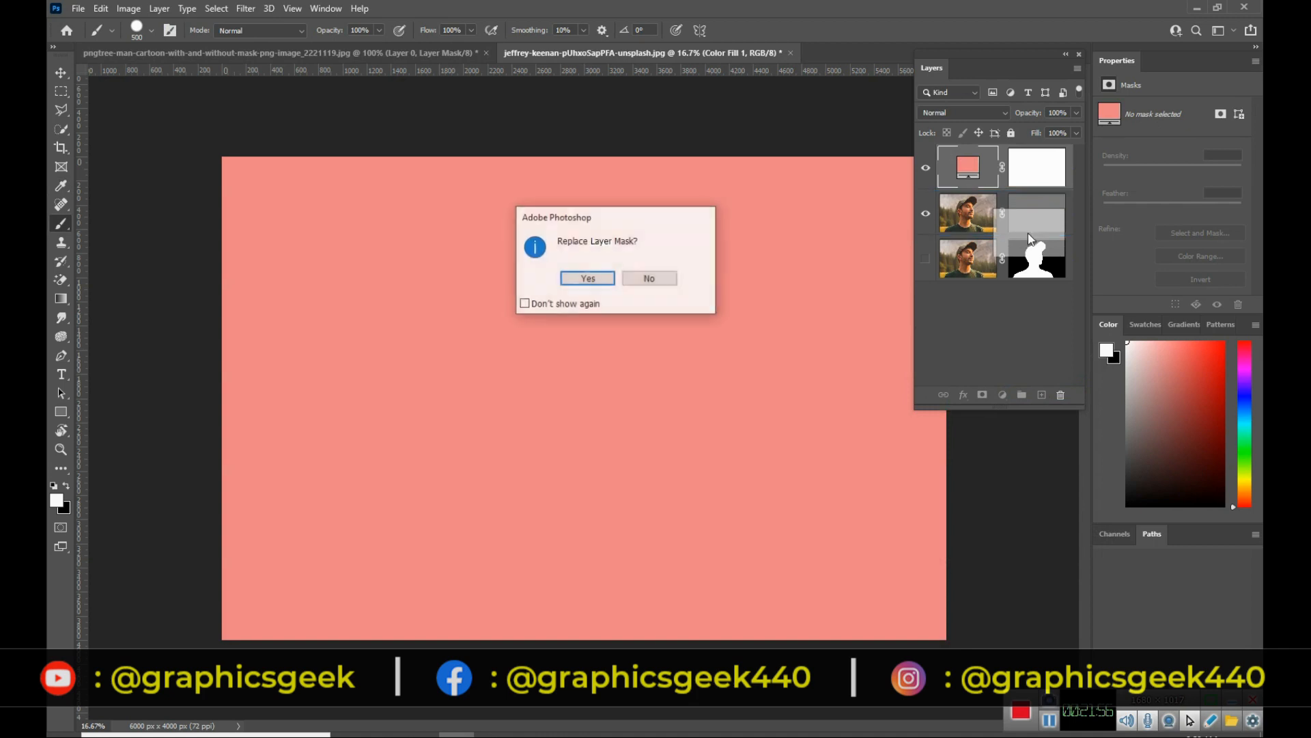
pyautogui.click(645, 279)
pyautogui.moveTo(968, 170); pyautogui.dragTo(971, 247)
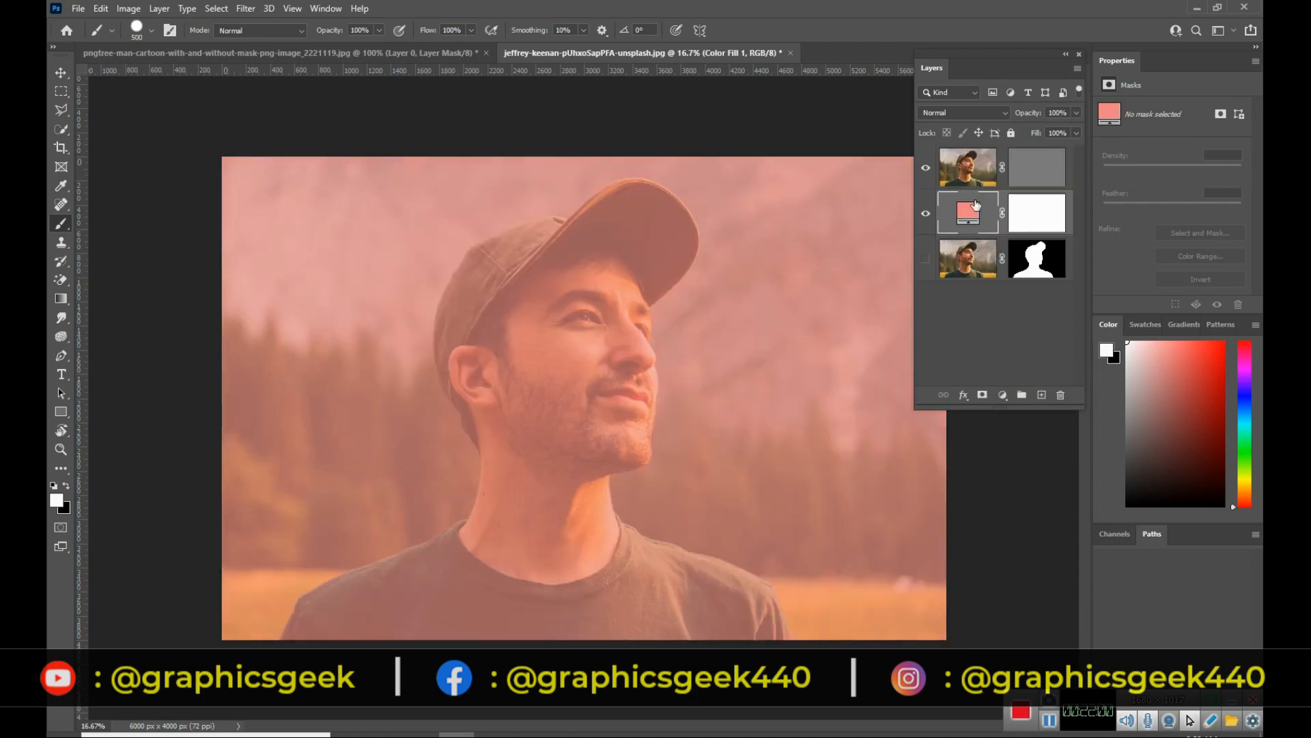
pyautogui.doubleClick(973, 215)
pyautogui.moveTo(881, 407)
pyautogui.mouseDown()
pyautogui.moveTo(846, 462)
pyautogui.moveTo(847, 515)
pyautogui.moveTo(763, 450)
pyautogui.moveTo(747, 413)
pyautogui.moveTo(724, 410)
pyautogui.mouseUp()
pyautogui.click(1049, 390)
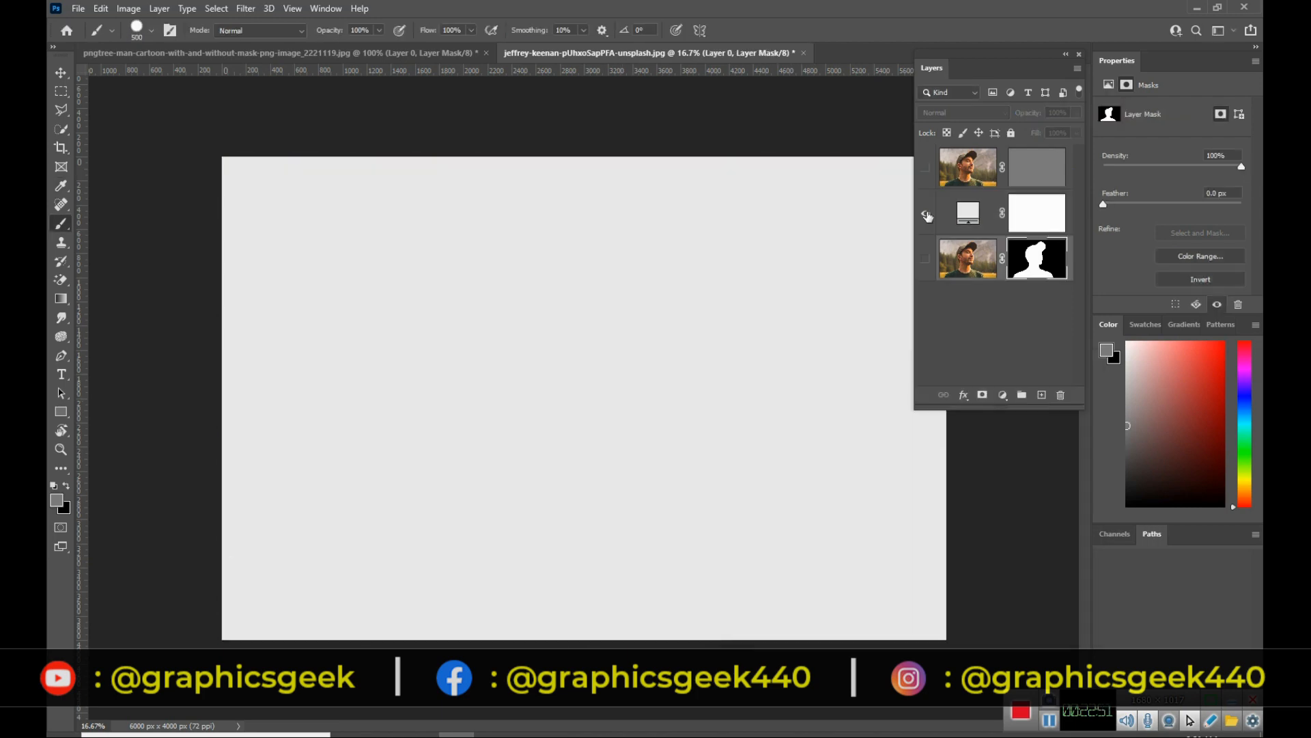
# Show only the masked cutout layer, and delete the grey-masked portrait copy and the fill layer.
pyautogui.click(926, 213)
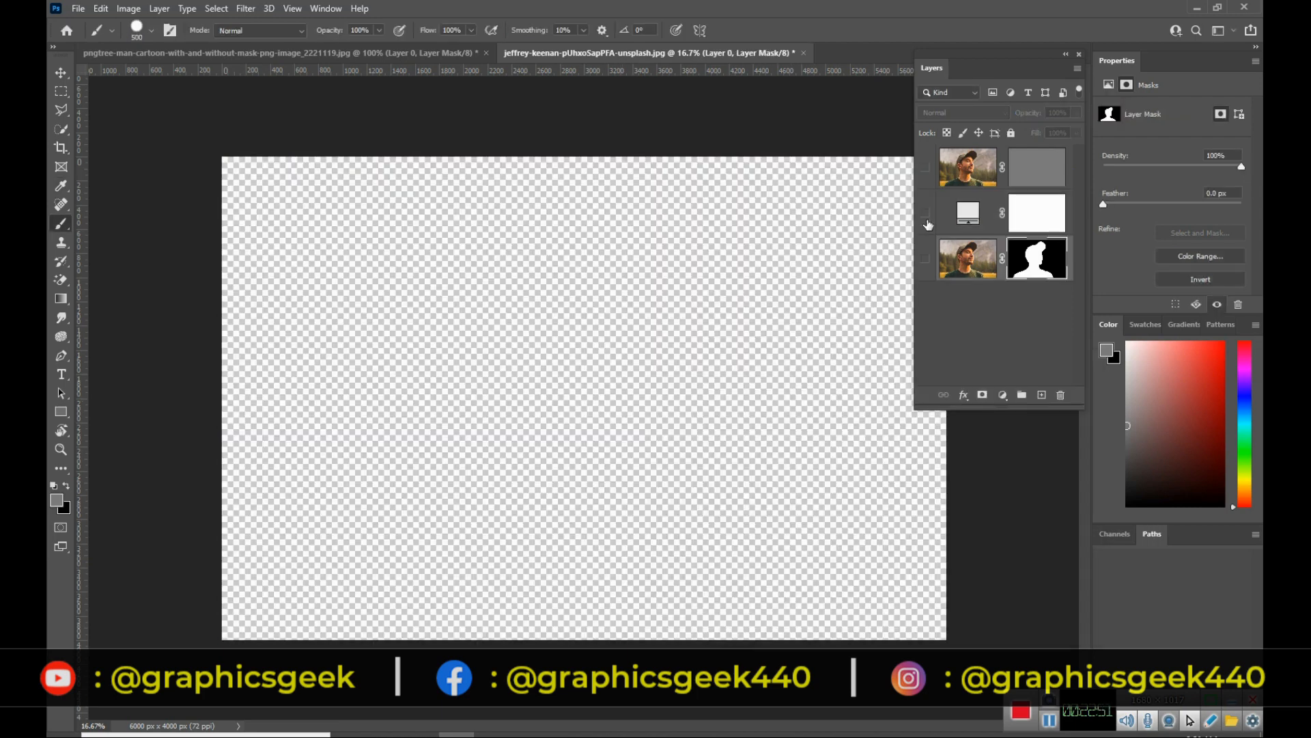
pyautogui.click(926, 260)
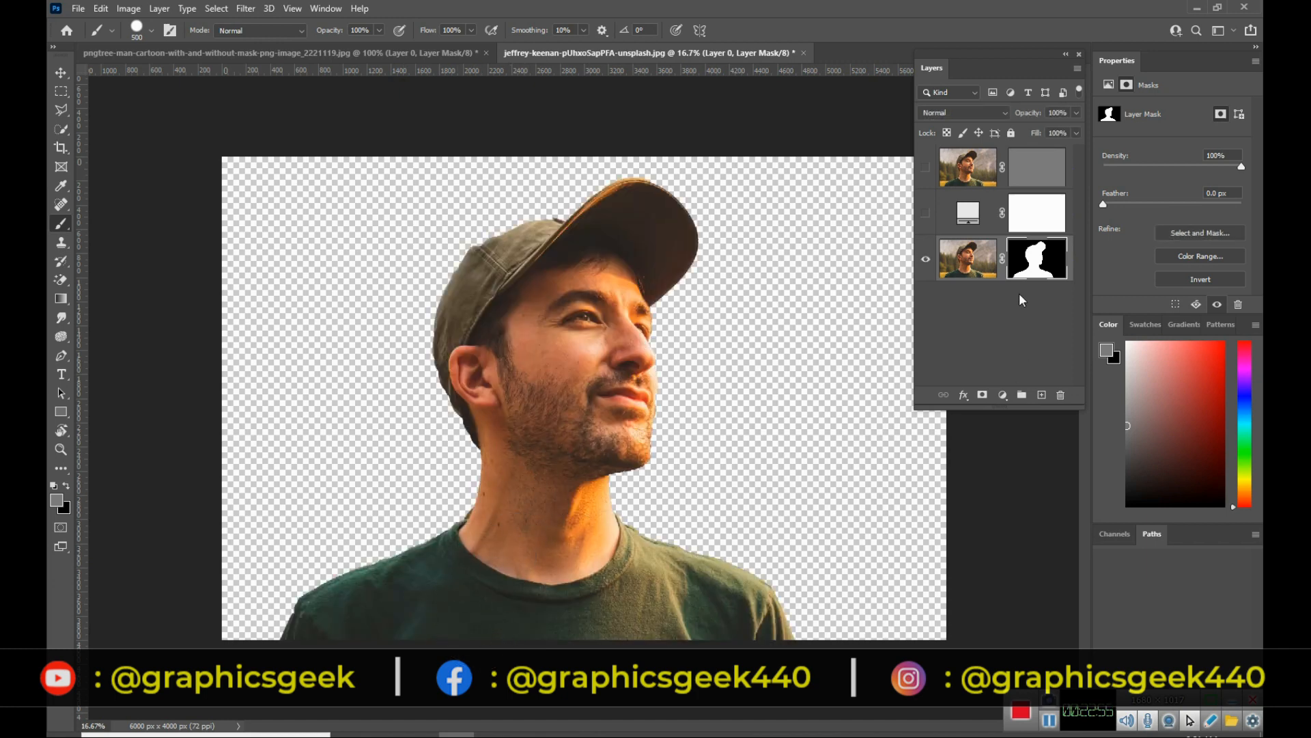
pyautogui.click(1030, 176)
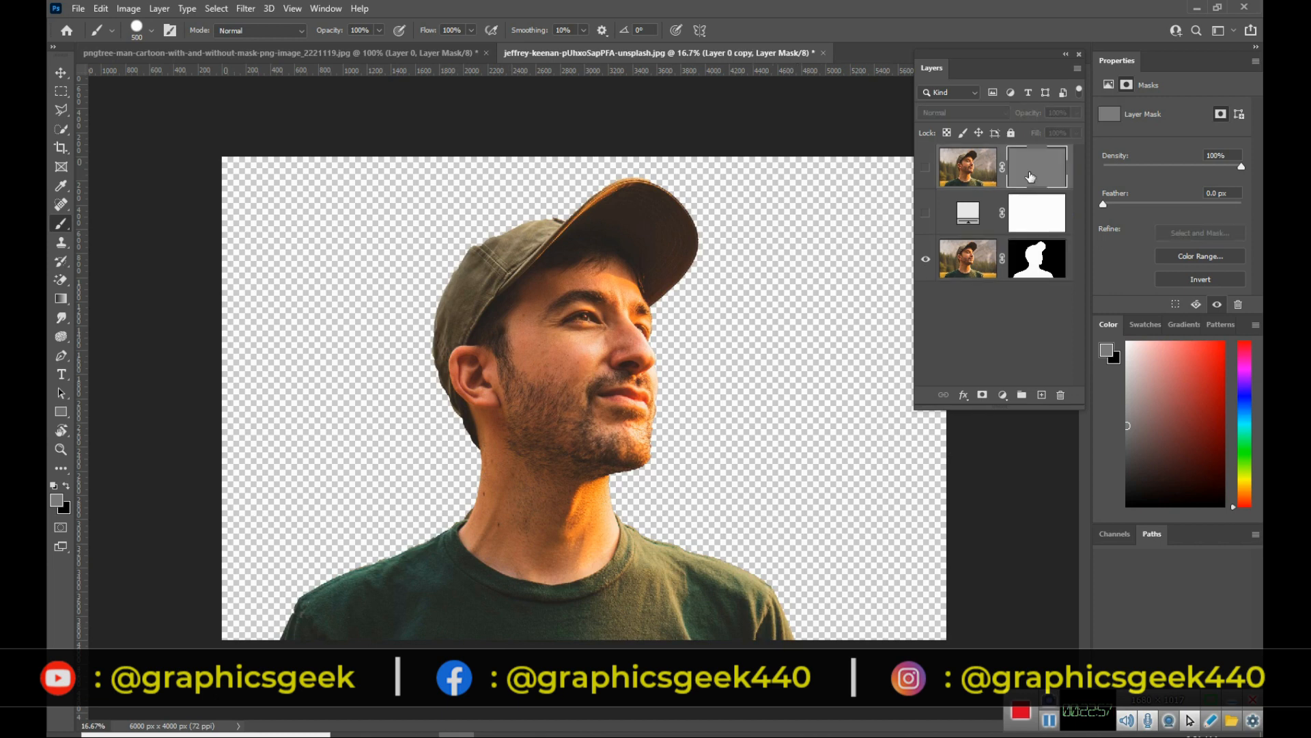
pyautogui.press('Delete')
pyautogui.press('Delete')
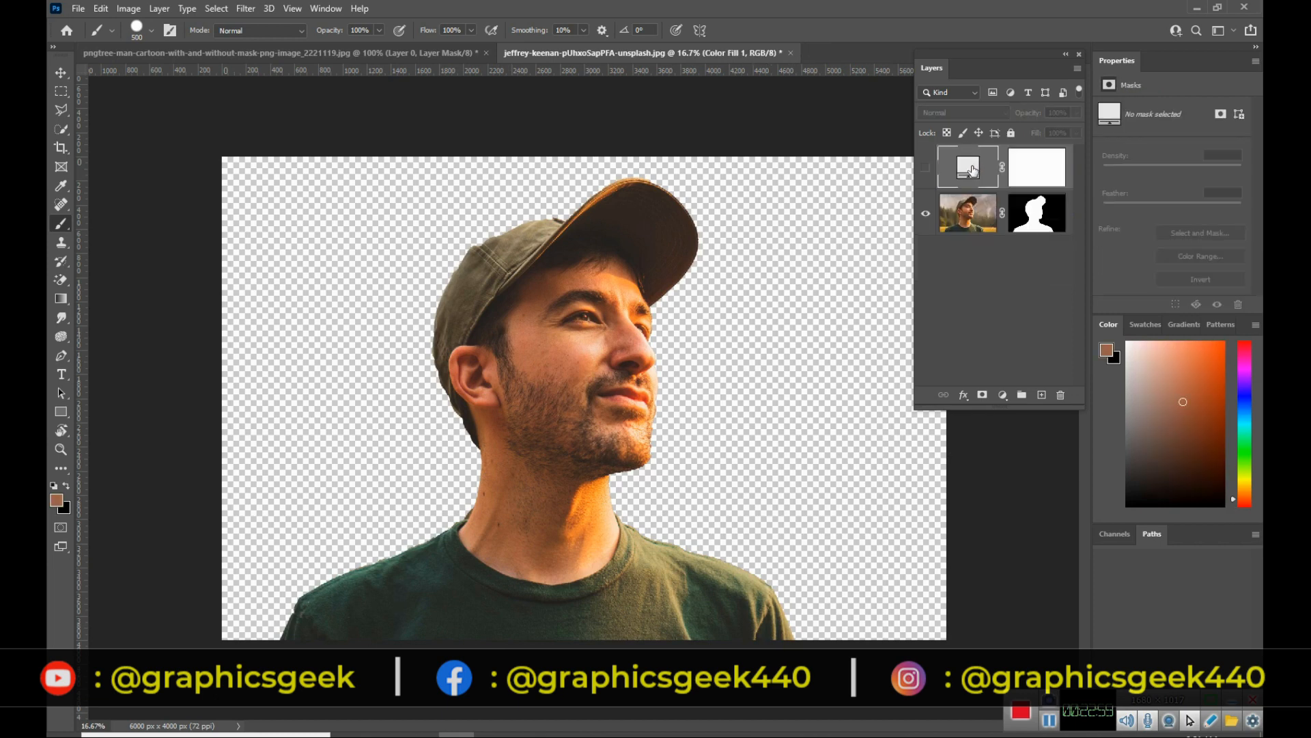
pyautogui.press('Delete')
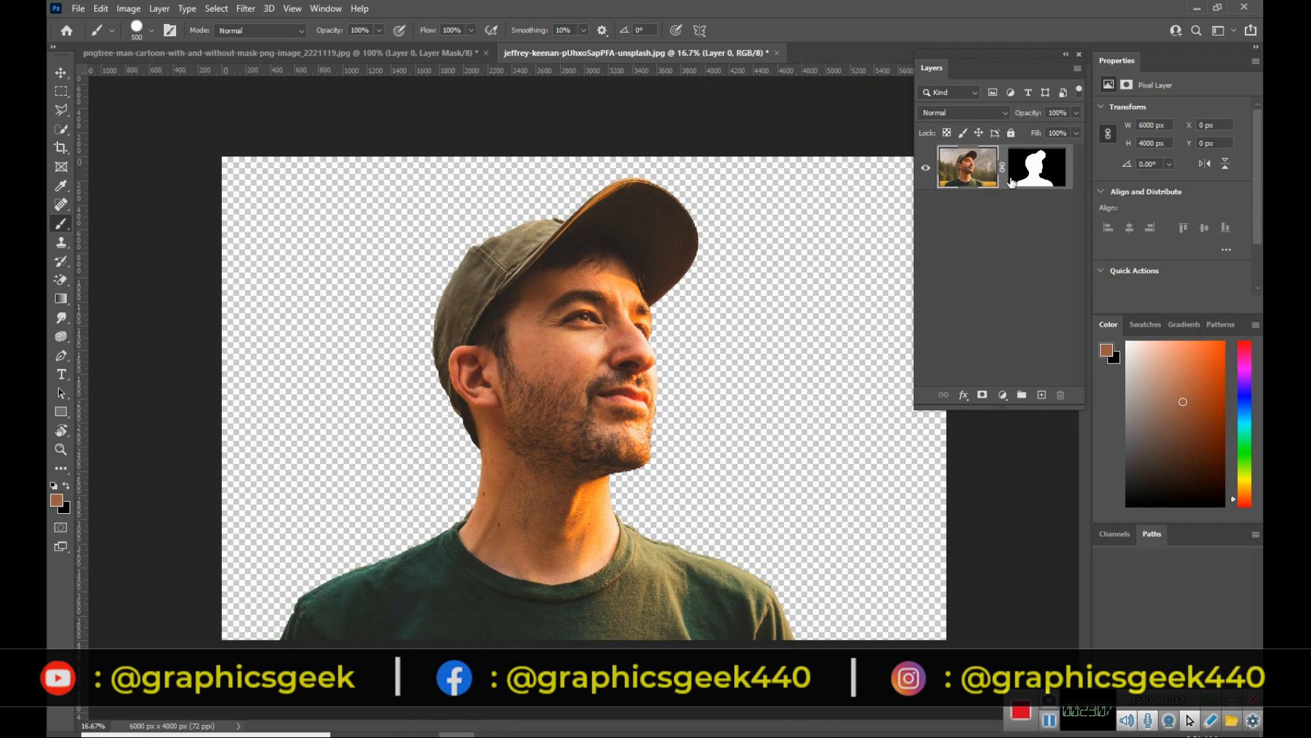
# Move the cutout together with its linked mask, and shift the photo separately with the mask unlinked.
pyautogui.click(61, 73)
pyautogui.moveTo(563, 409); pyautogui.dragTo(472, 430)
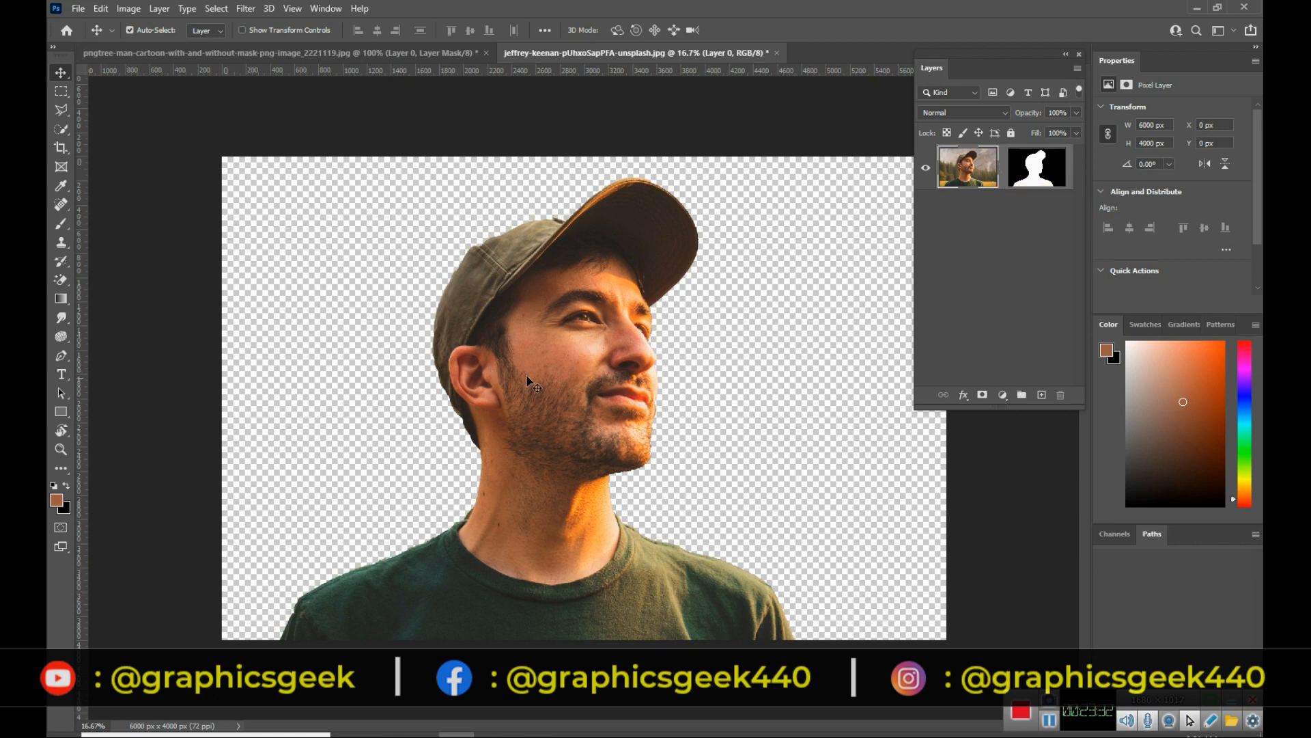
pyautogui.moveTo(552, 367); pyautogui.dragTo(468, 369)
pyautogui.moveTo(678, 323); pyautogui.dragTo(383, 352)
pyautogui.moveTo(546, 352); pyautogui.dragTo(706, 403)
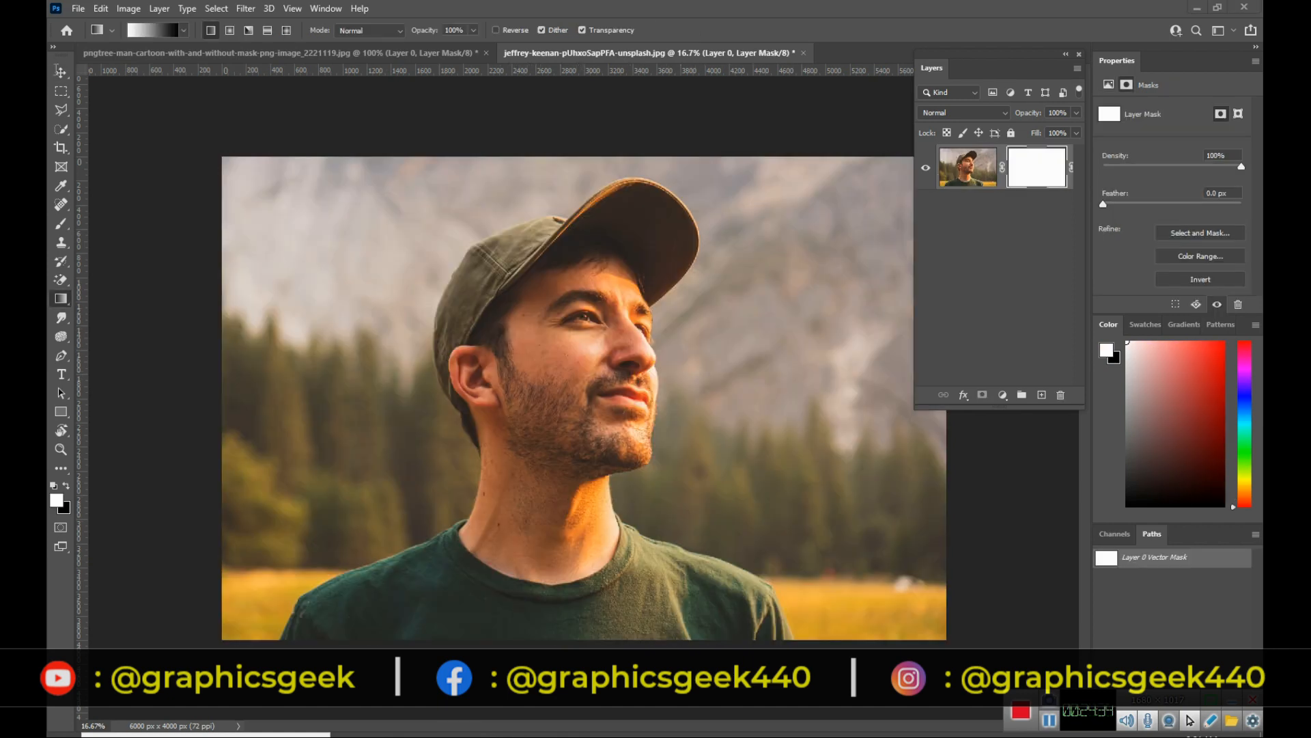
# Draw a Foreground to Background gradient on the layer mask to fade the photo's right side, and redraw it to fade the left side.
pyautogui.click(60, 71)
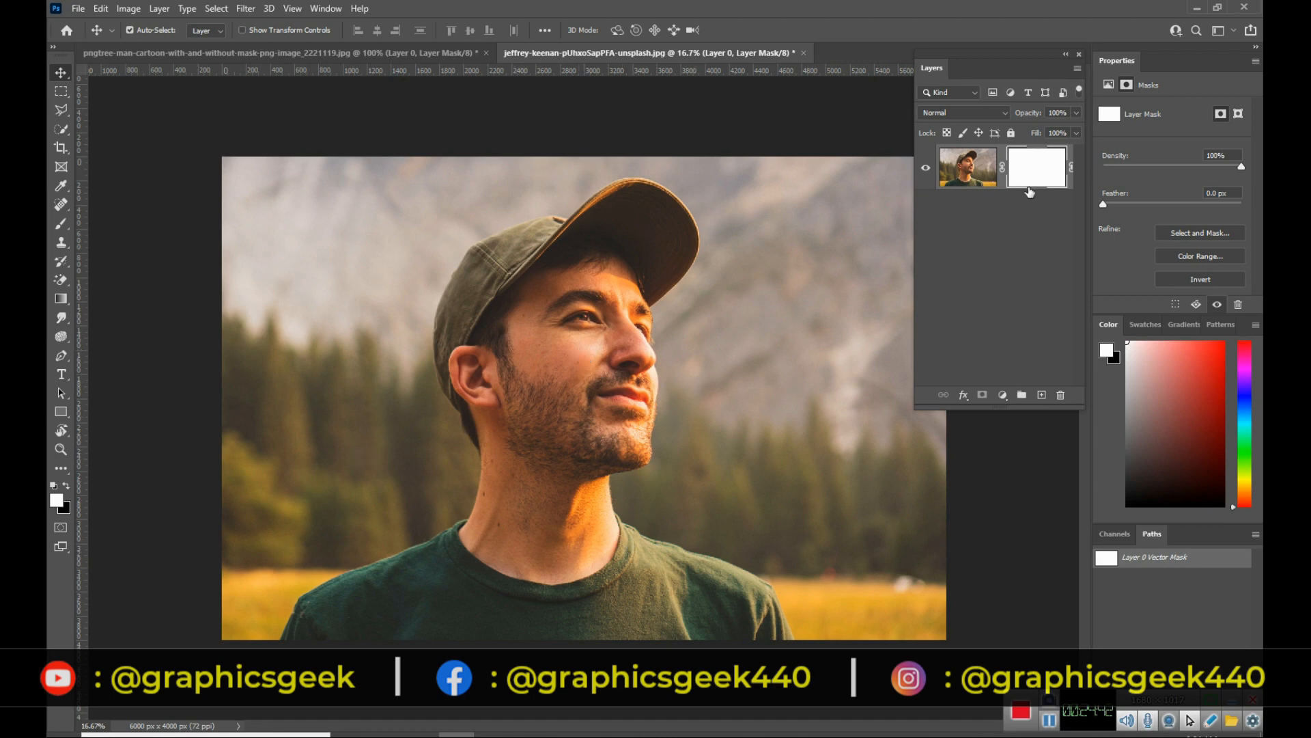
pyautogui.click(60, 299)
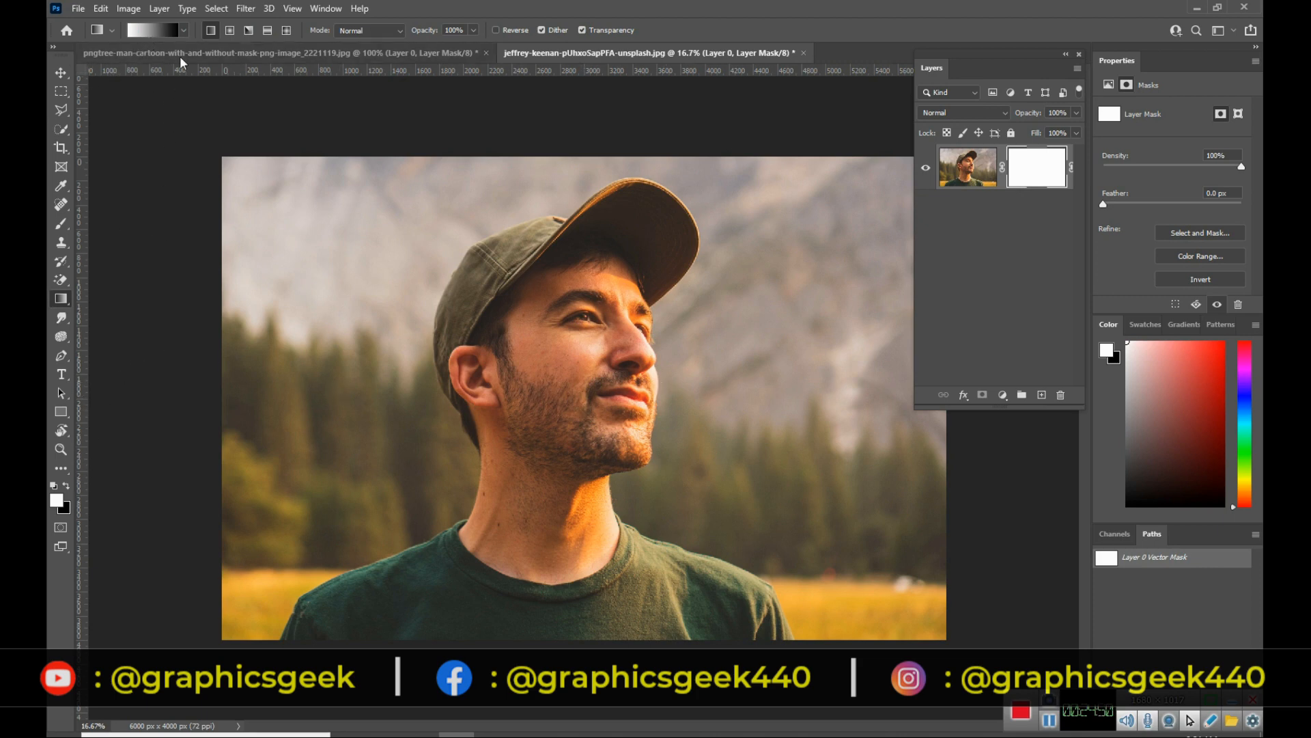
pyautogui.click(166, 31)
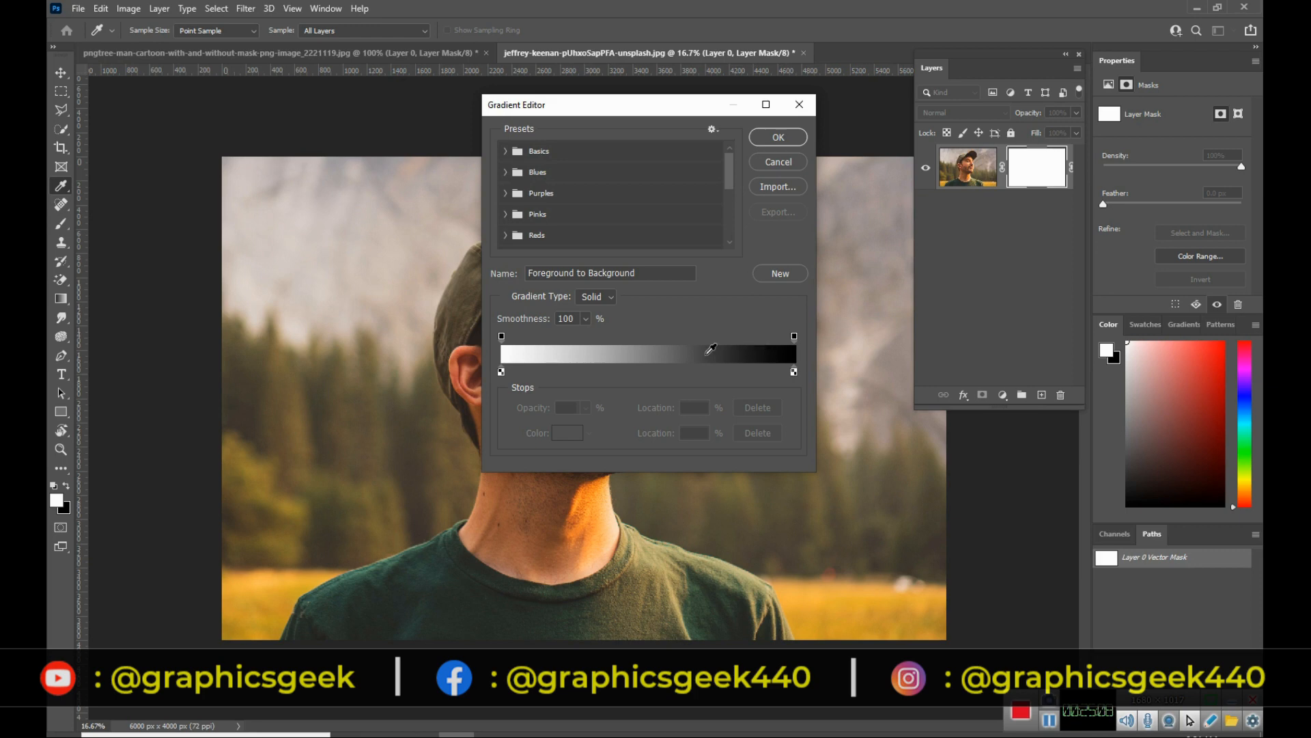
pyautogui.click(792, 136)
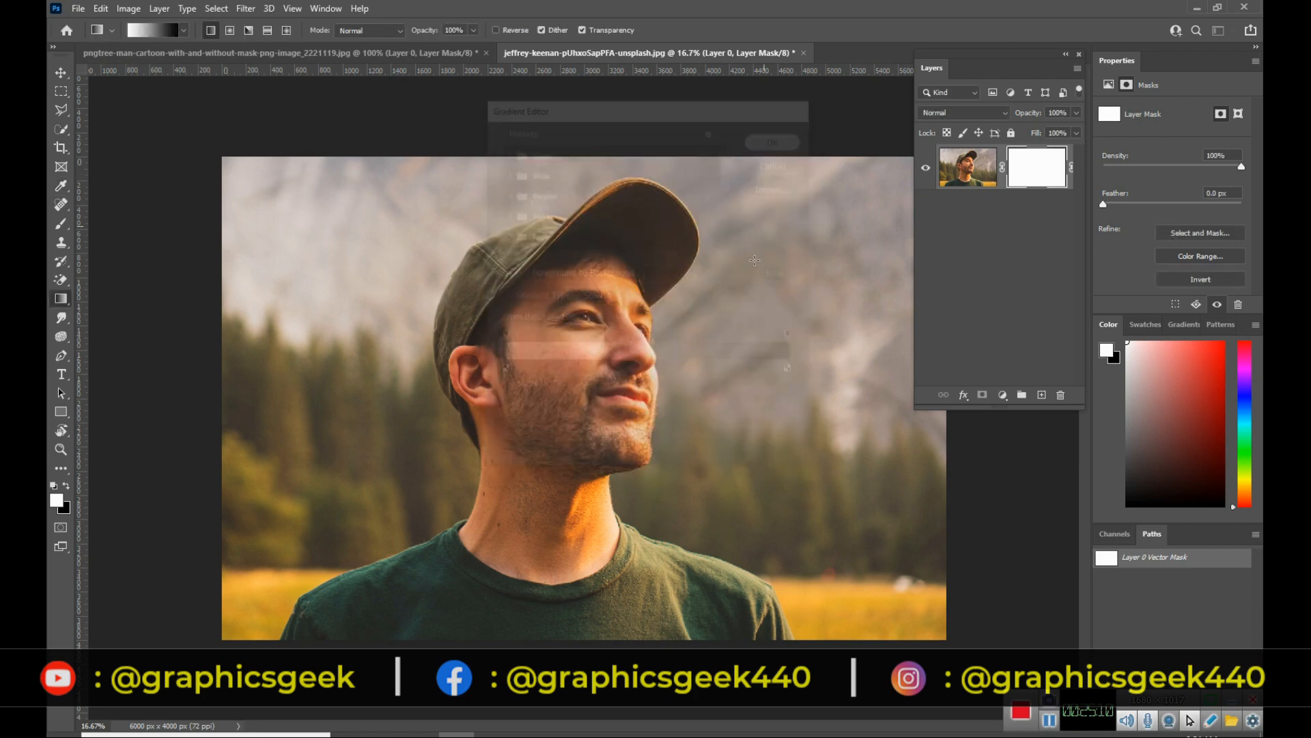
pyautogui.moveTo(586, 401); pyautogui.dragTo(898, 400)
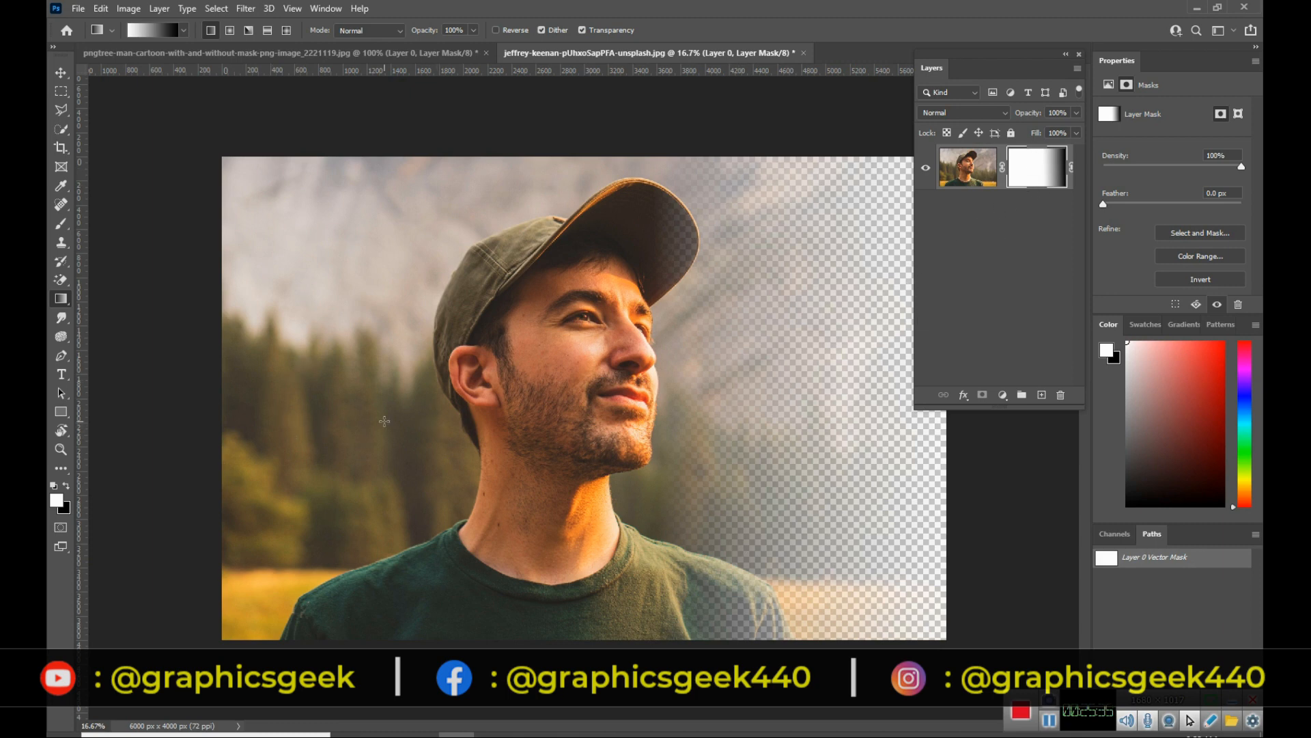
pyautogui.moveTo(229, 429); pyautogui.dragTo(117, 424)
pyautogui.hotkey('ctrl', 'z')
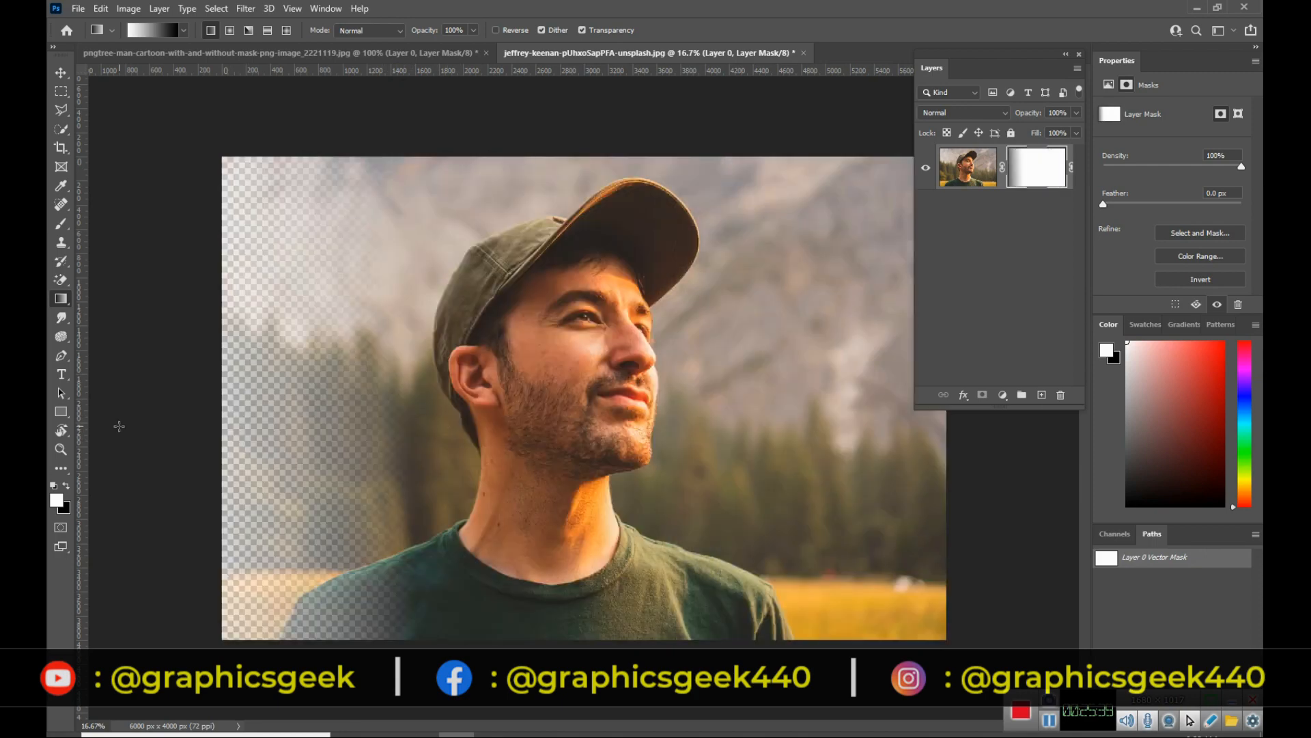